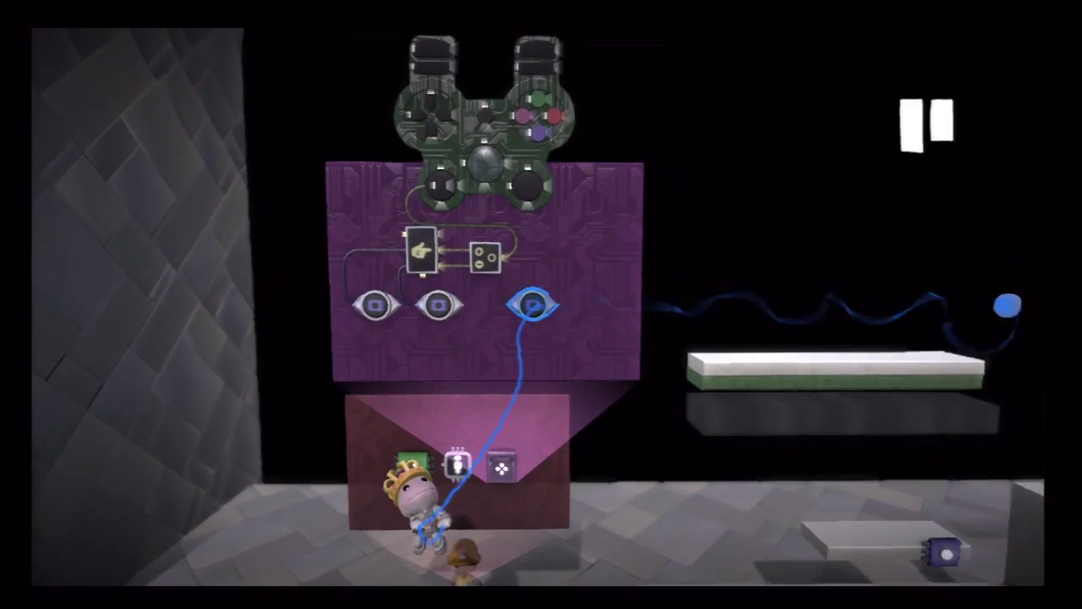
Open the settings of the third tag sensor on the microchip board
{"action": "key", "text": "Return"}
Set the third tag sensor's Tag Label to Jump
{"action": "key", "text": "Down"}
{"action": "key", "text": "Down"}
{"action": "key", "text": "Down"}
{"action": "key", "text": "Down"}
{"action": "key", "text": "Down"}
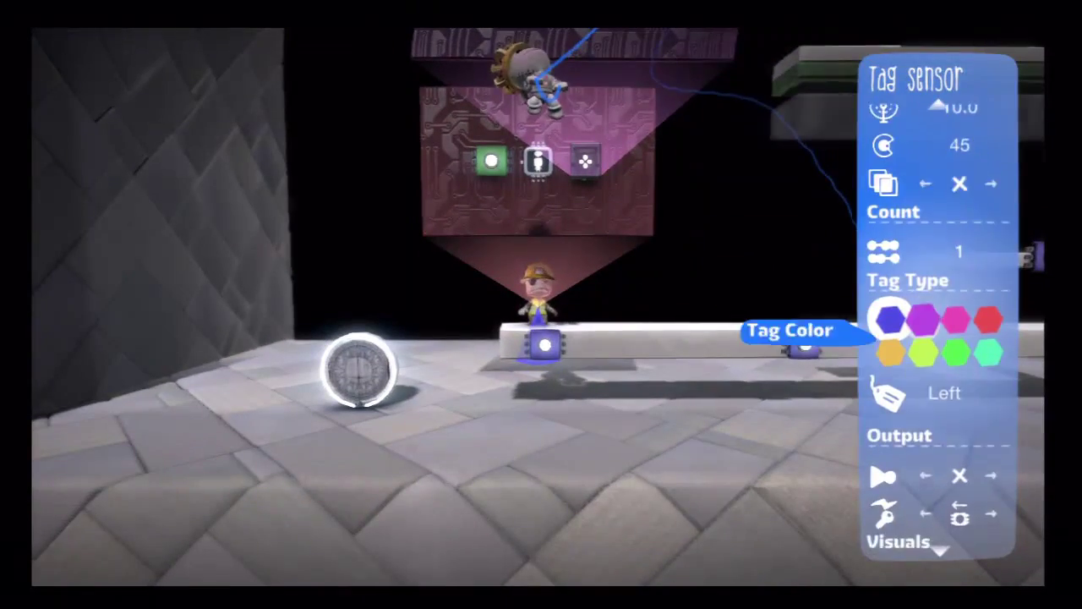
{"action": "key", "text": "Down"}
{"action": "key", "text": "Return"}
{"action": "key", "text": "Down"}
{"action": "key", "text": "Down"}
{"action": "key", "text": "Return"}
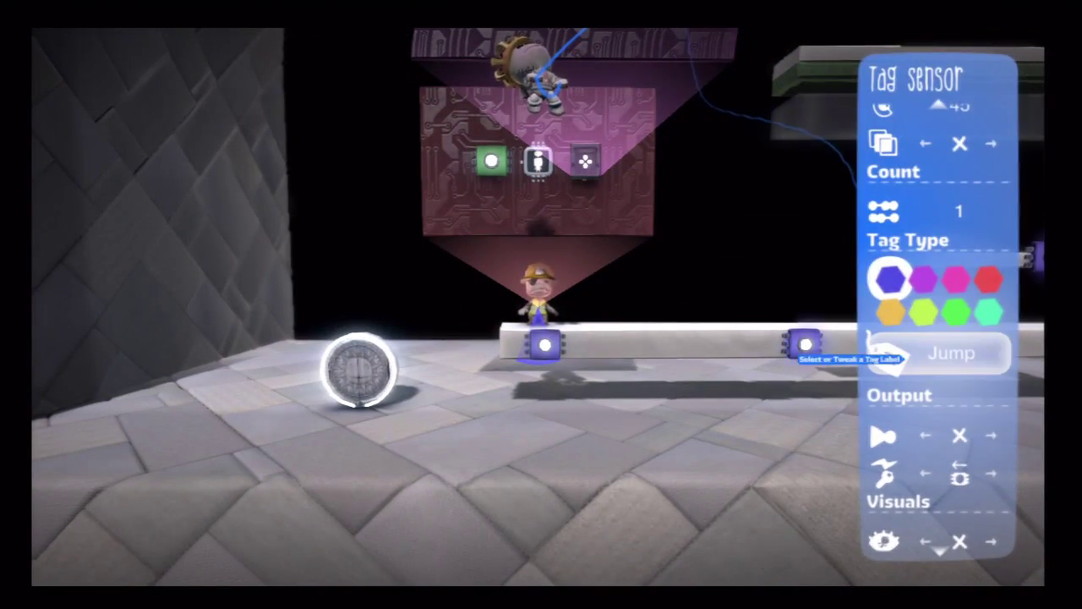
{"action": "key", "text": "Escape"}
Place a Timer from Advanced Logic on the board with a 0.5s target time
{"action": "key", "text": "space"}
{"action": "key", "text": "Return"}
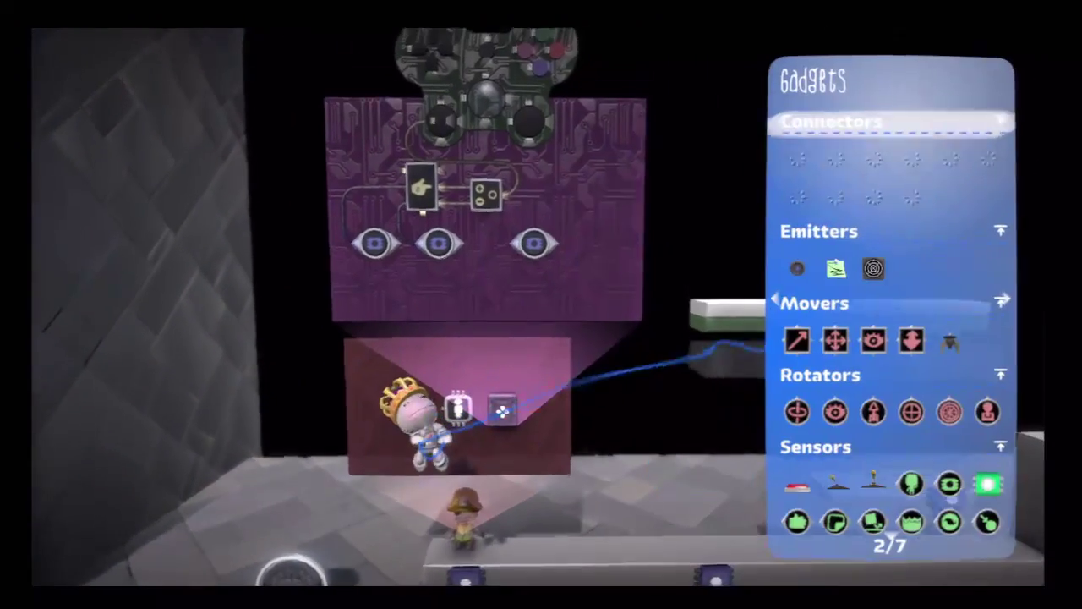
{"action": "key", "text": "Down"}
{"action": "key", "text": "Down"}
{"action": "key", "text": "Down"}
{"action": "key", "text": "Down"}
{"action": "key", "text": "Down"}
{"action": "key", "text": "Down"}
{"action": "key", "text": "Down"}
{"action": "key", "text": "Down"}
{"action": "key", "text": "Left"}
{"action": "key", "text": "Down"}
{"action": "key", "text": "Return"}
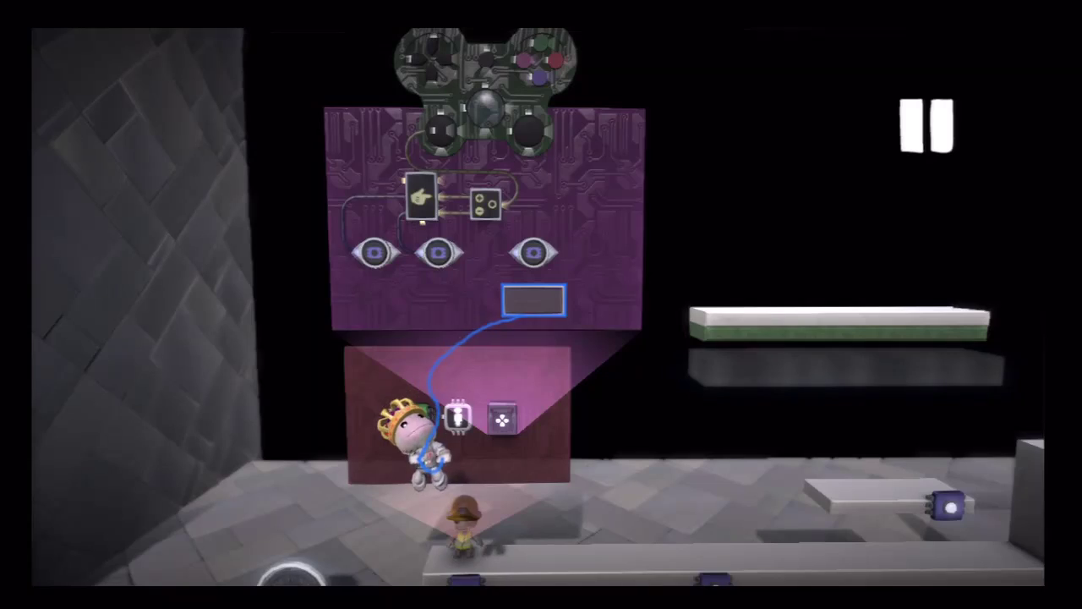
{"action": "key", "text": "Return"}
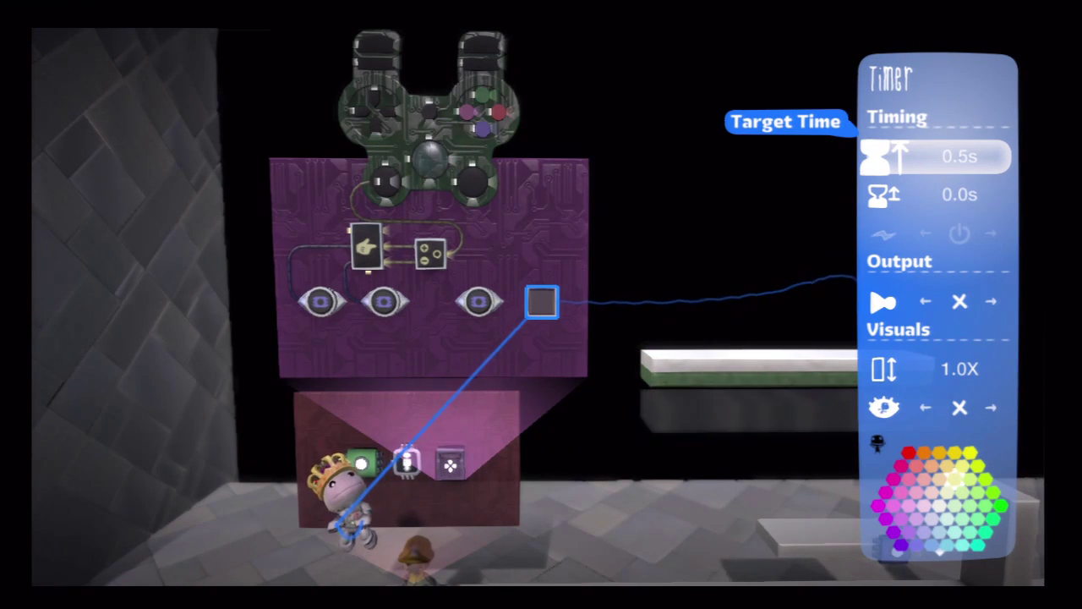
Wire the Jump sensor into the timer's Start/Stop input and set it to Start Count Down
{"action": "key", "text": "Escape"}
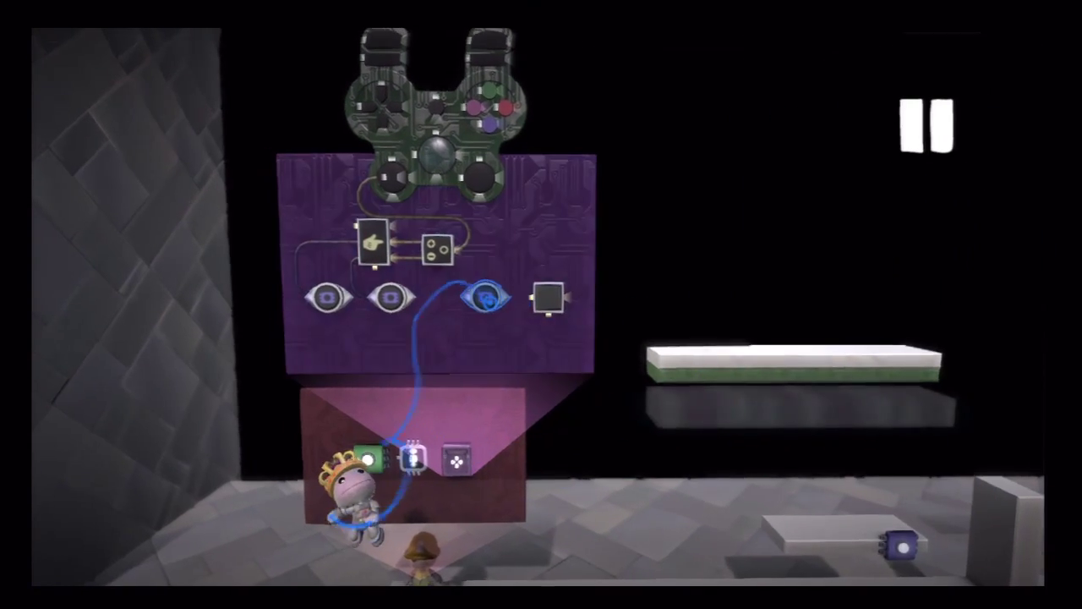
{"action": "left_click", "coordinate": [503, 298]}
{"action": "left_click", "coordinate": [547, 296]}
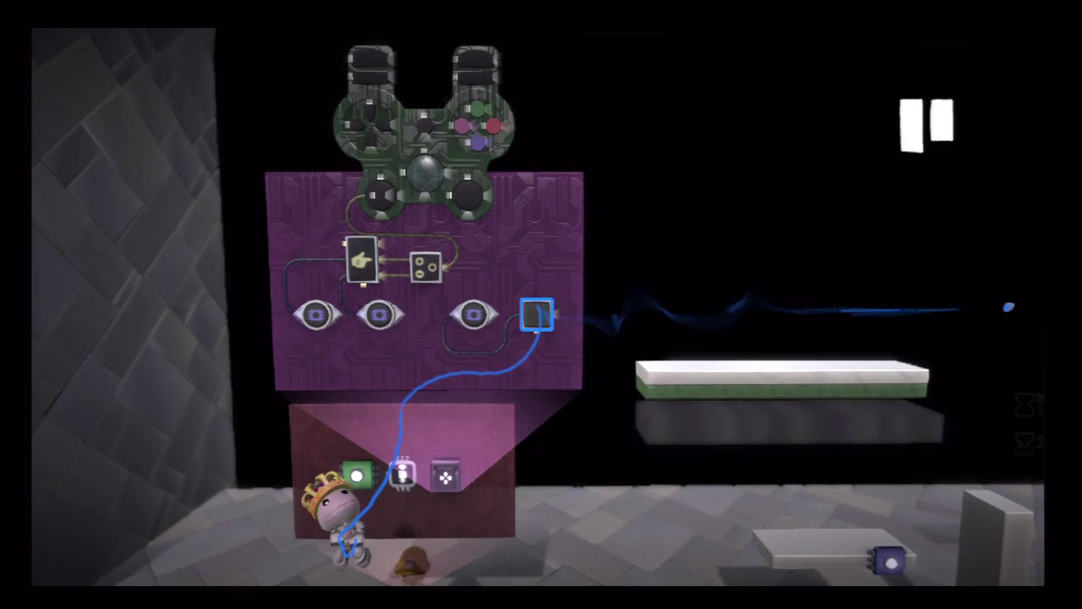
{"action": "left_click", "coordinate": [1009, 307]}
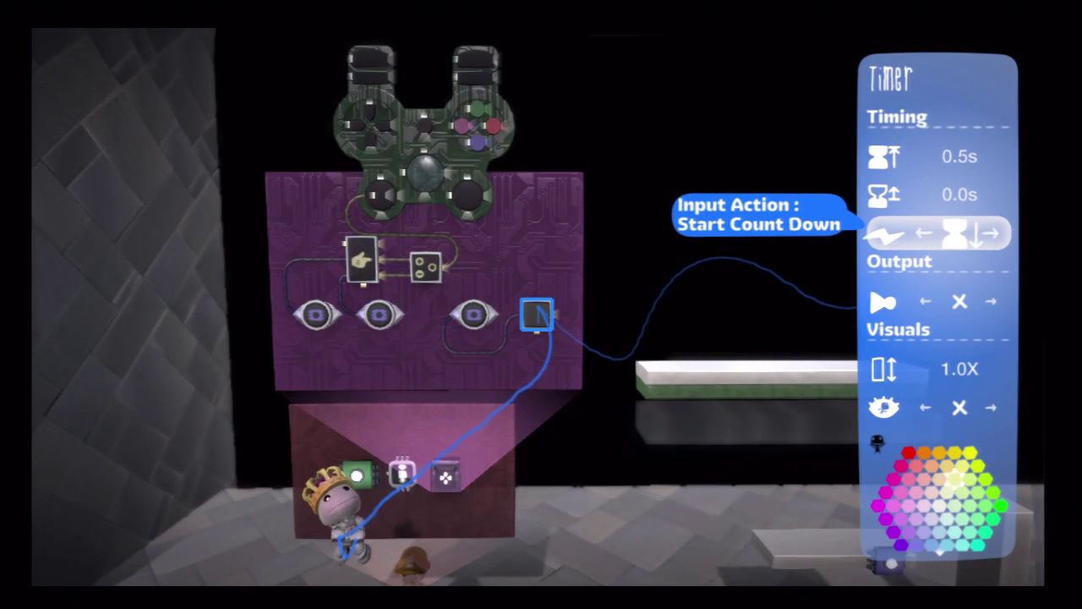
{"action": "key", "text": "Escape"}
{"action": "left_click", "coordinate": [1009, 307]}
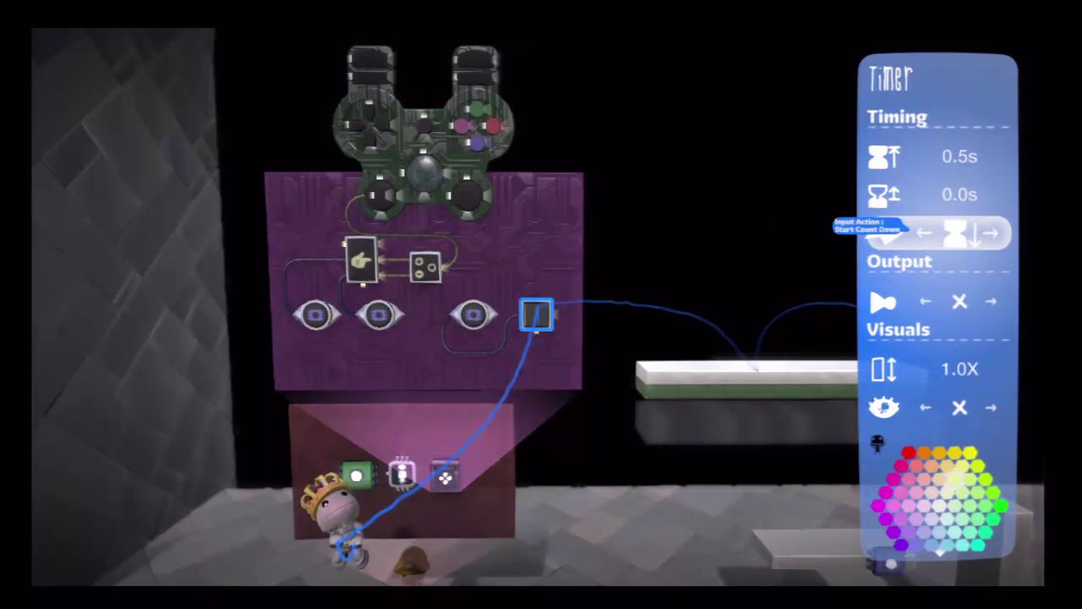
{"action": "key", "text": "Up"}
{"action": "key", "text": "Up"}
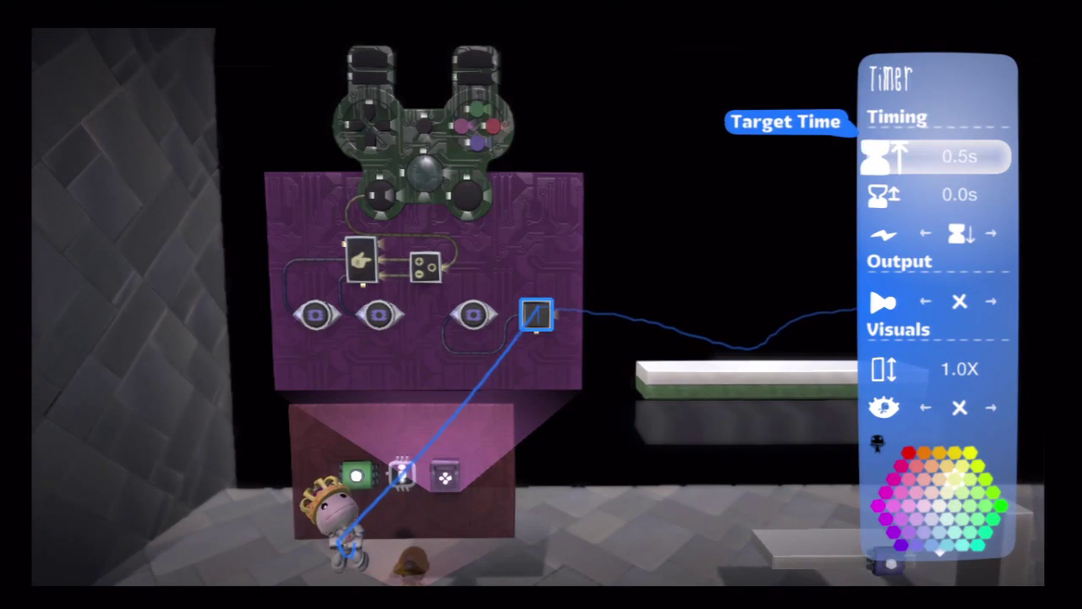
{"action": "key", "text": "Escape"}
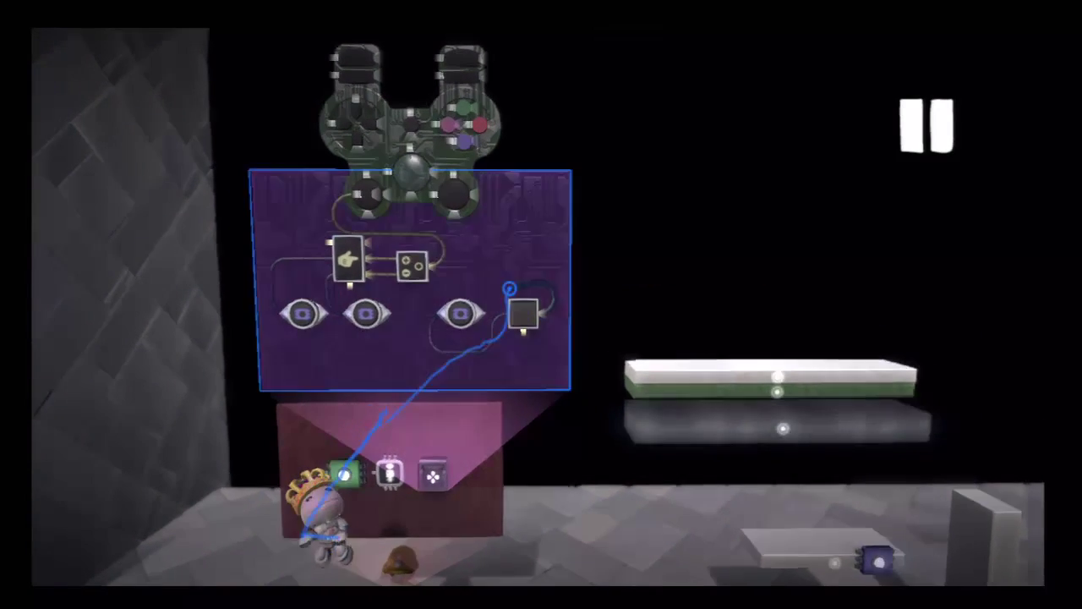
Connect the timer's output to the controlinator's input
{"action": "left_click_drag", "start_coordinate": [537, 306], "coordinate": [551, 273]}
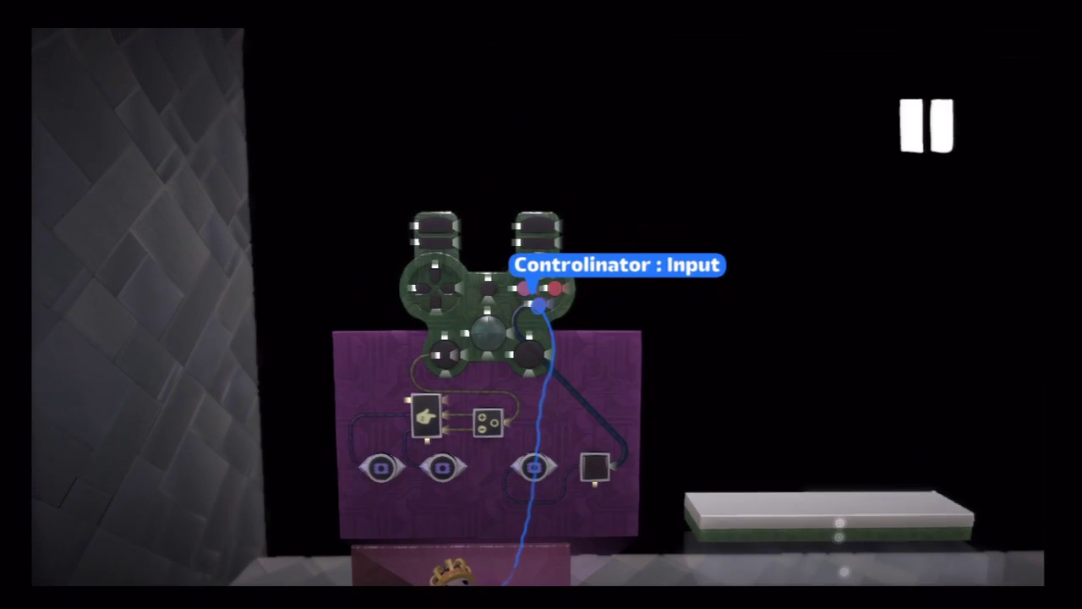
{"action": "left_click_drag", "start_coordinate": [548, 279], "coordinate": [548, 279]}
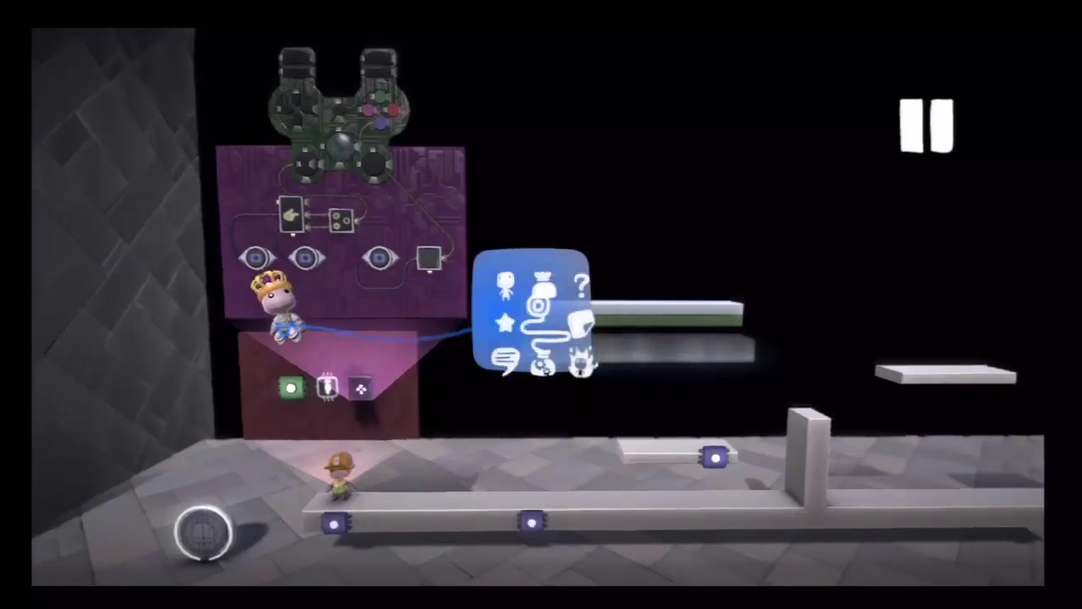
{"action": "key", "text": "Escape"}
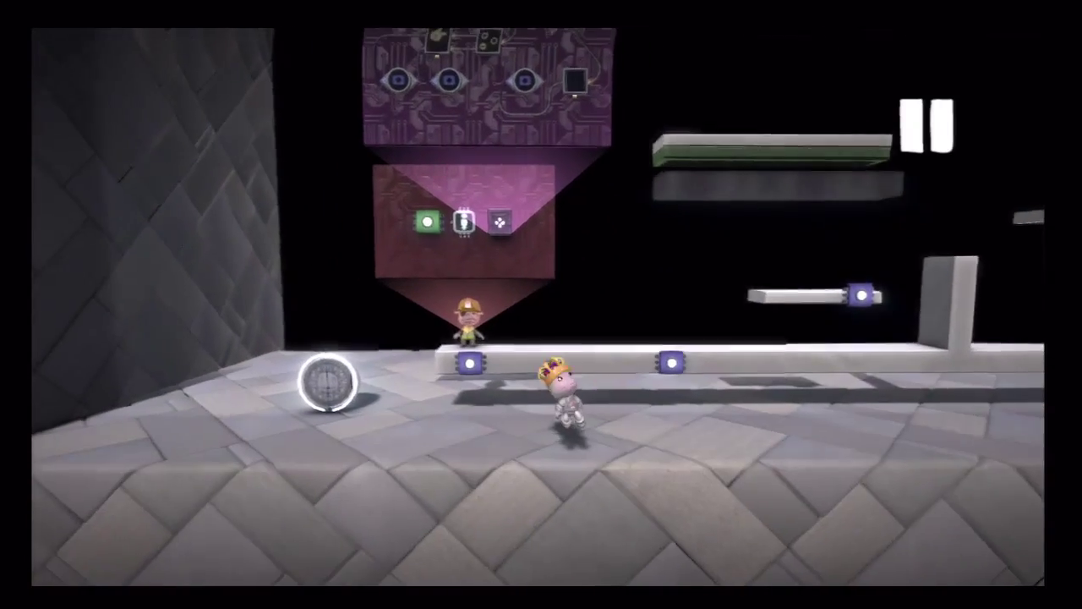
Play the level, jumping and running Sackboy right to watch the sackbot follow
{"action": "key", "text": "p"}
{"action": "key", "text": "space"}
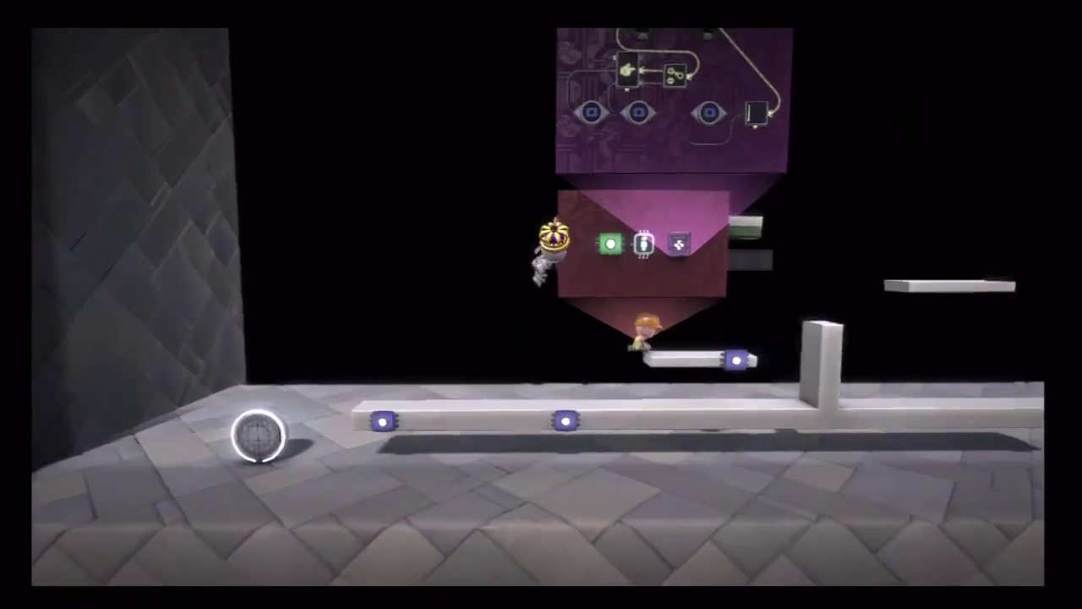
{"action": "key", "text": "Right"}
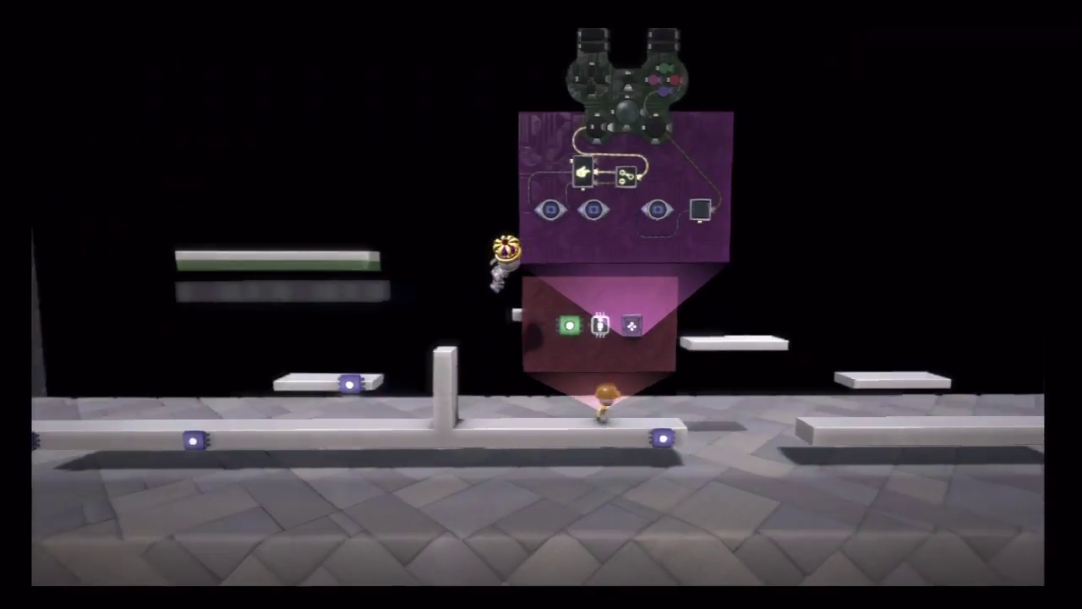
{"action": "key", "text": "Right"}
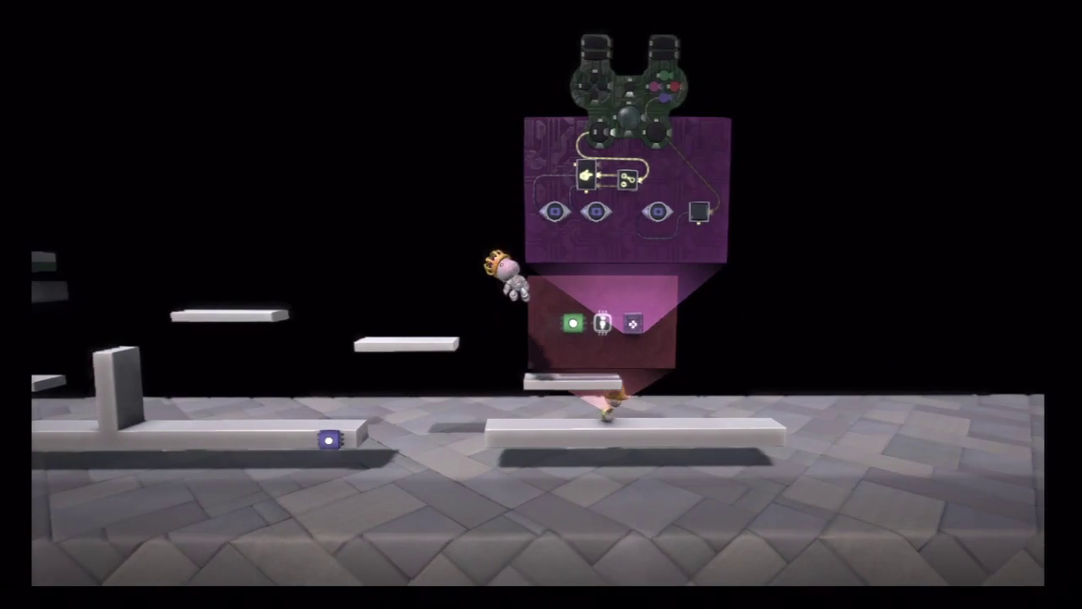
{"action": "key", "text": "Right"}
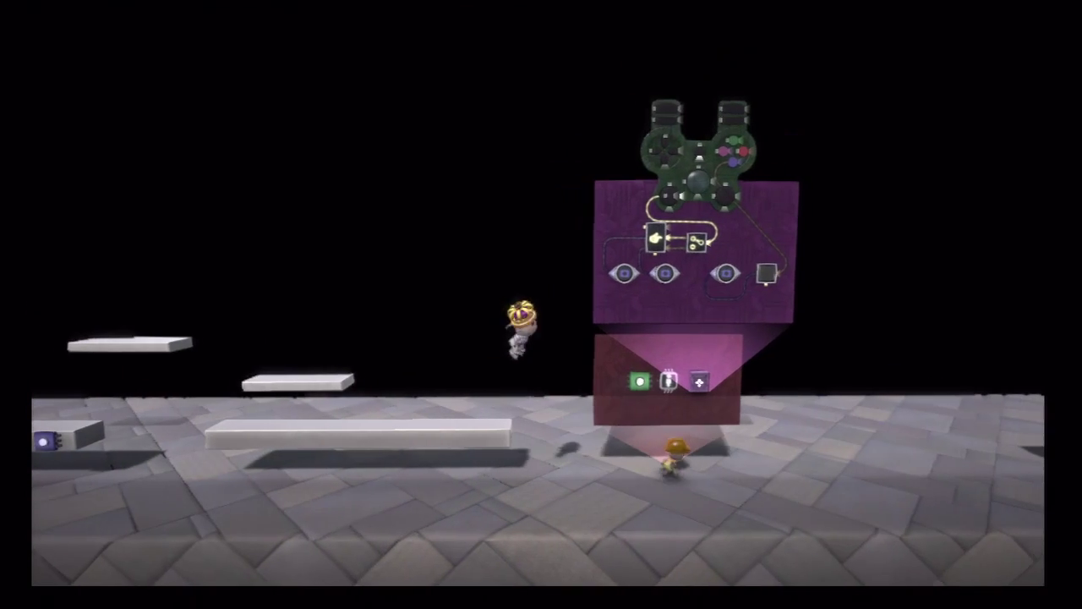
Rewind the level and run Sackboy right past the logic board again
{"action": "key", "text": "r"}
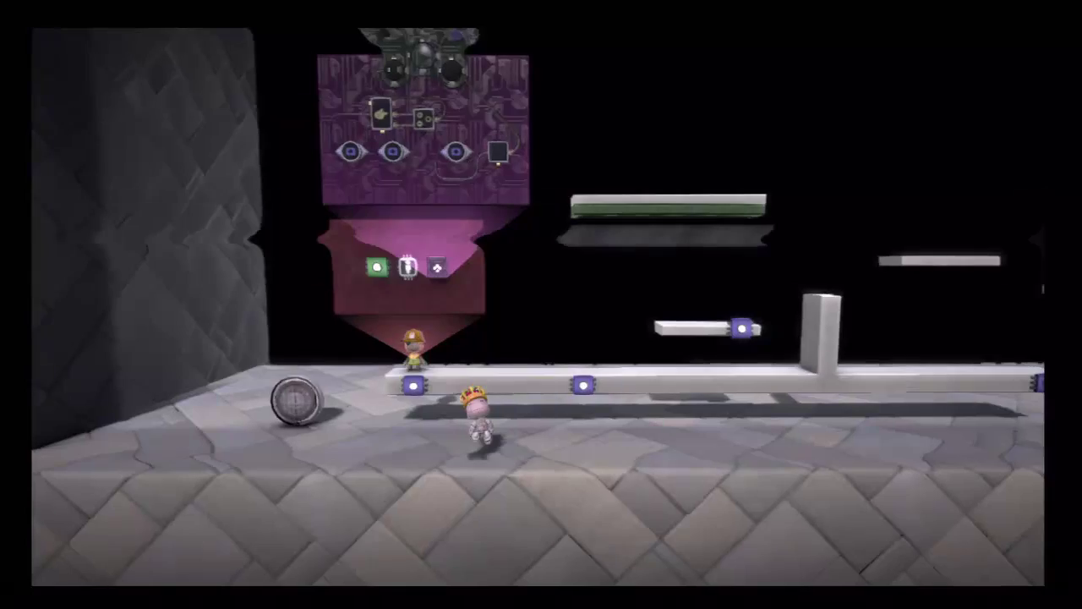
{"action": "key", "text": "p"}
{"action": "key", "text": "Right"}
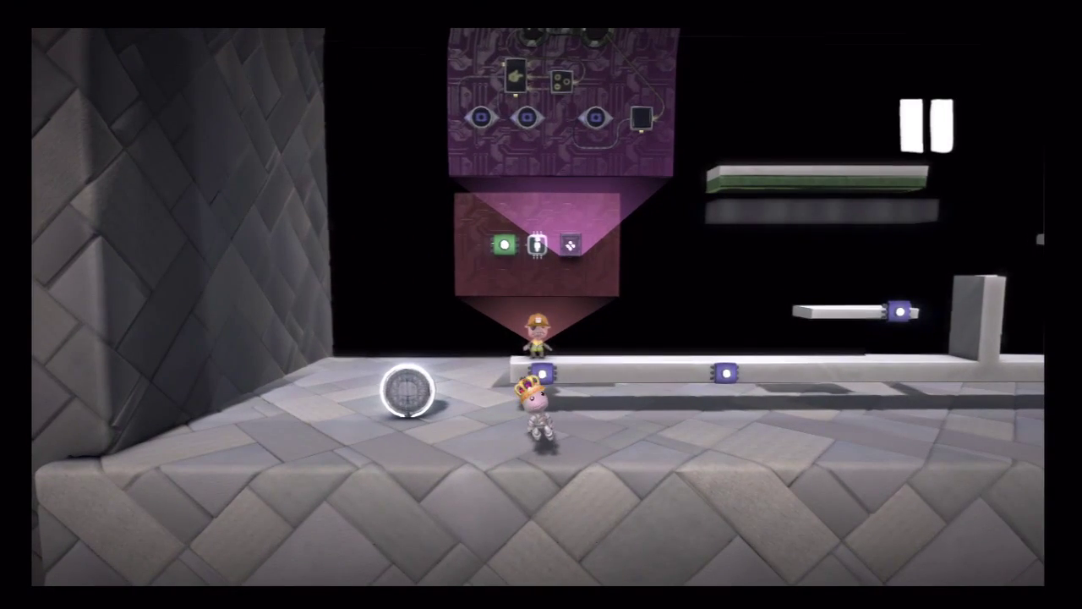
{"action": "key", "text": "Up"}
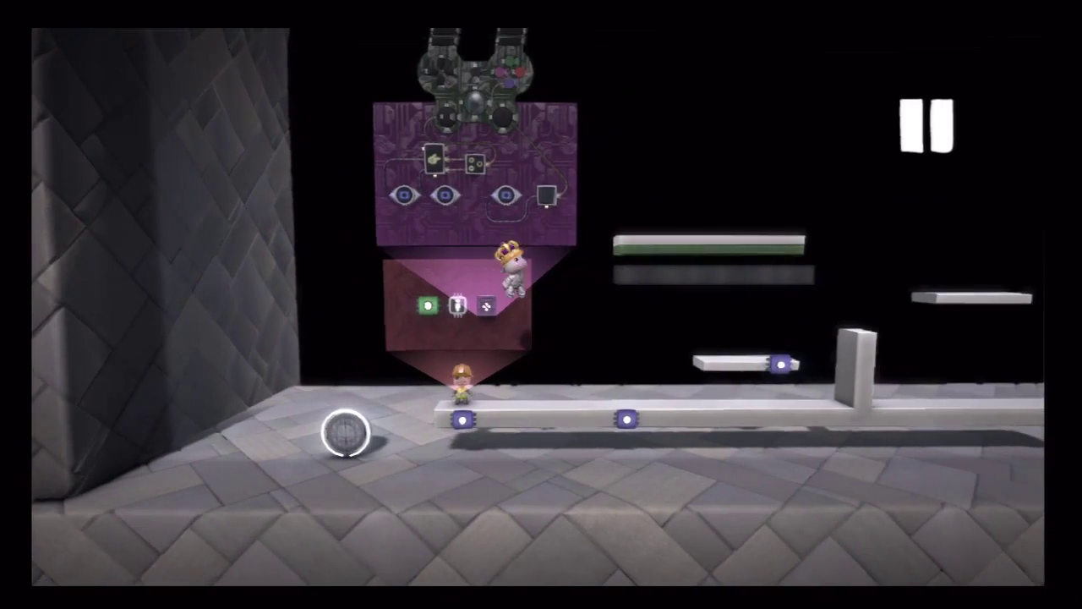
{"action": "key", "text": "Right"}
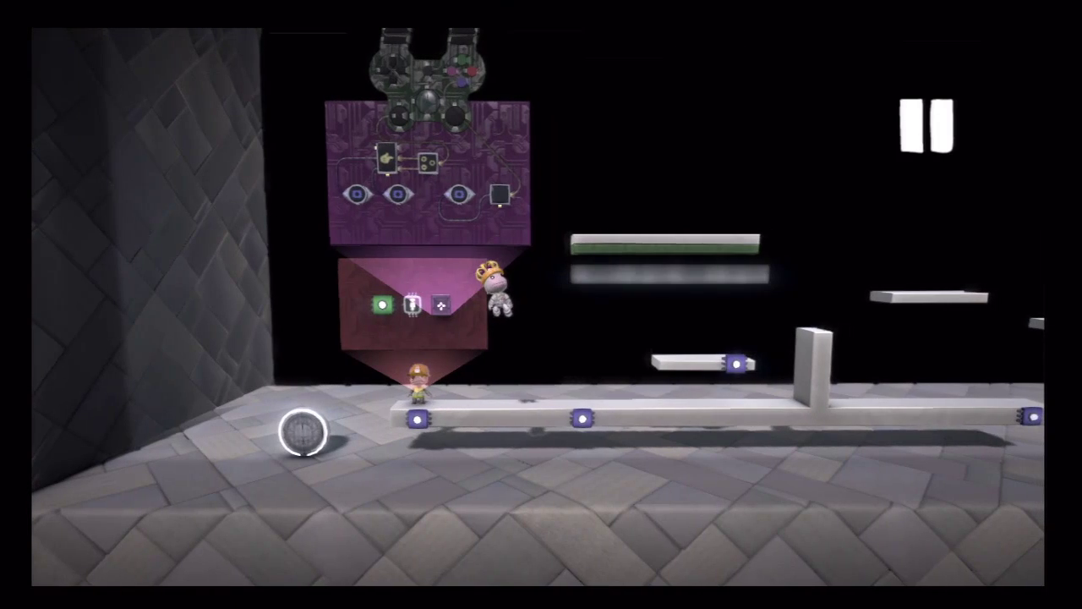
{"action": "key", "text": "Right"}
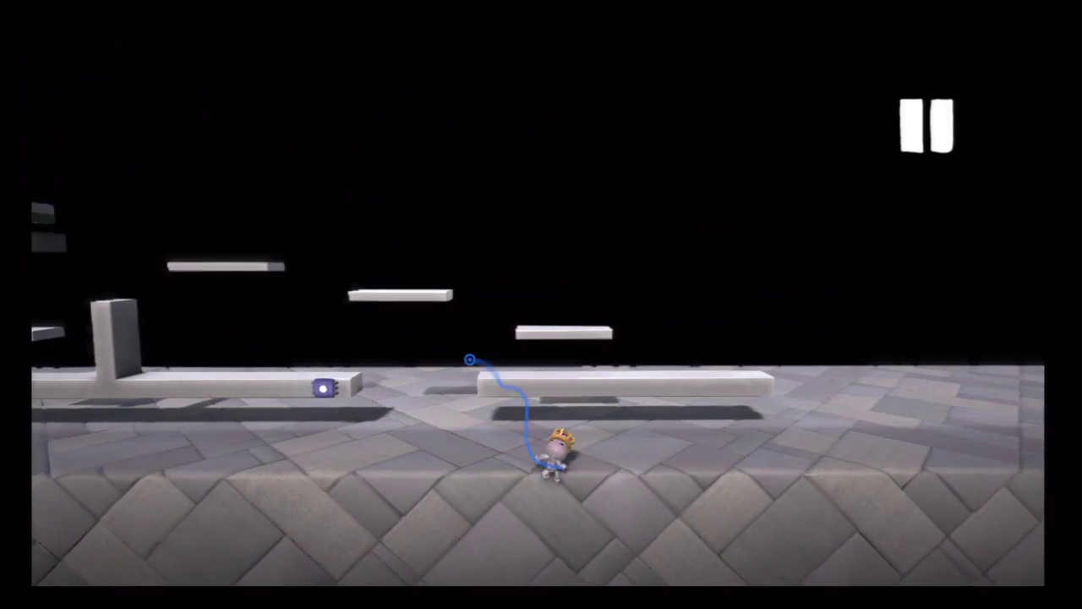
Place a tag labelled Left at the end of the long low platform and resume play
{"action": "key", "text": "Right"}
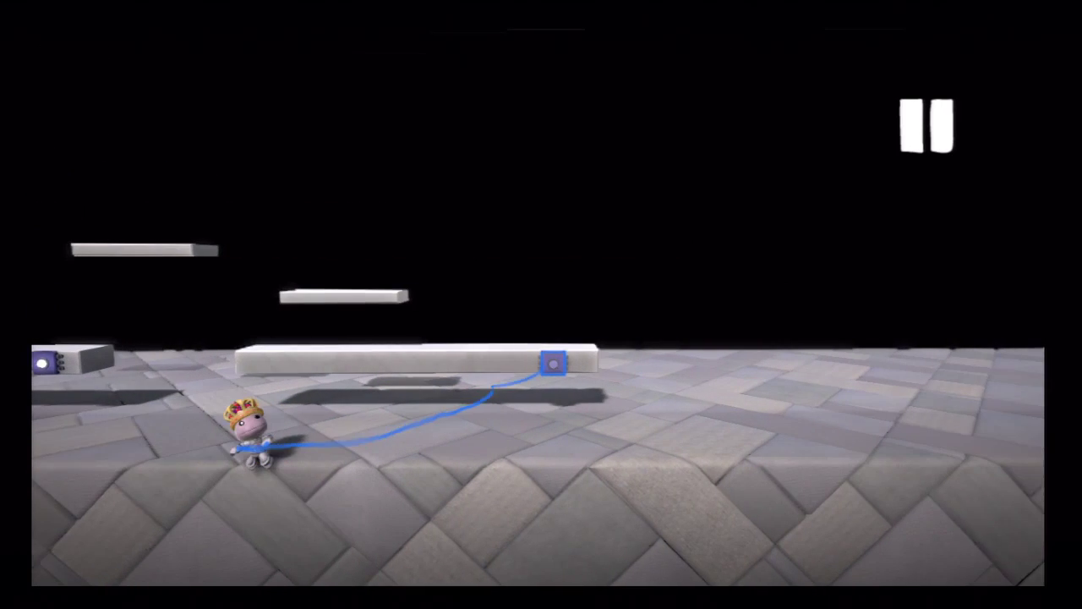
{"action": "key", "text": "Return"}
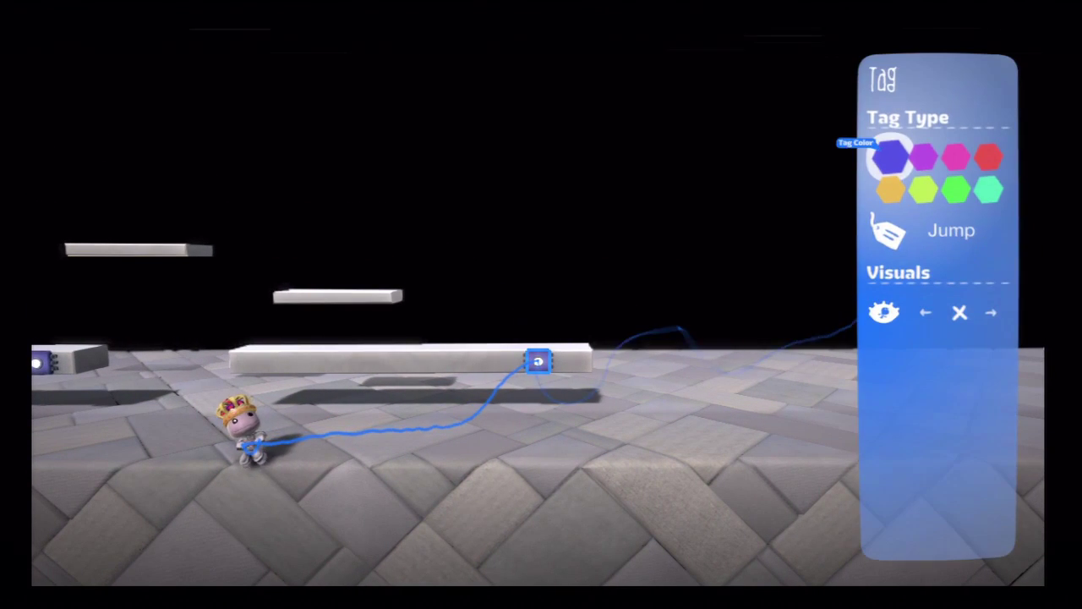
{"action": "key", "text": "Down"}
{"action": "key", "text": "Return"}
{"action": "key", "text": "Down"}
{"action": "key", "text": "Down"}
{"action": "key", "text": "Return"}
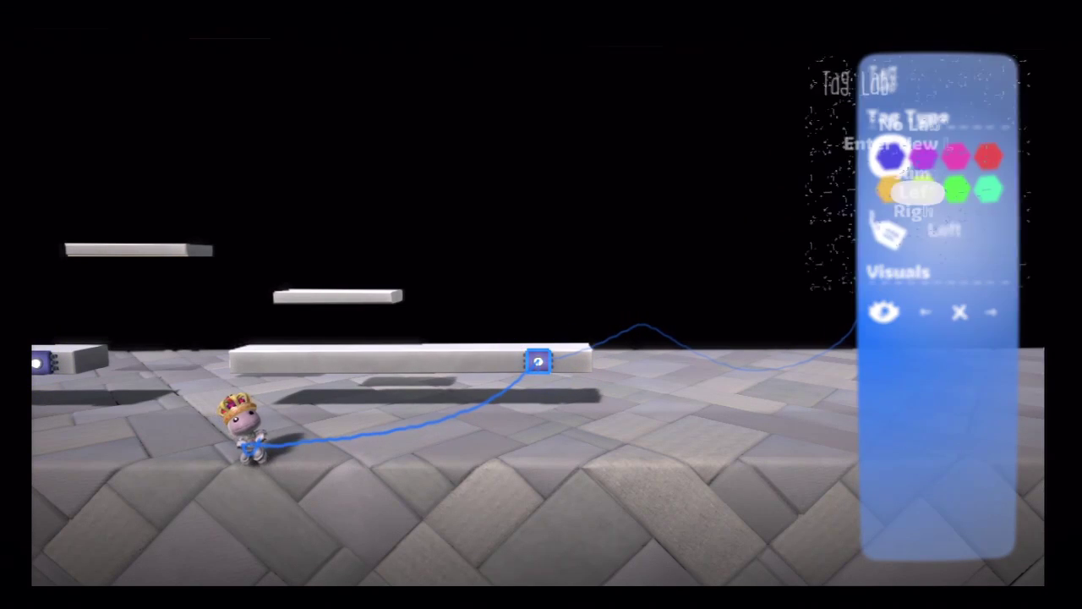
{"action": "key", "text": "Escape"}
{"action": "key", "text": "Left"}
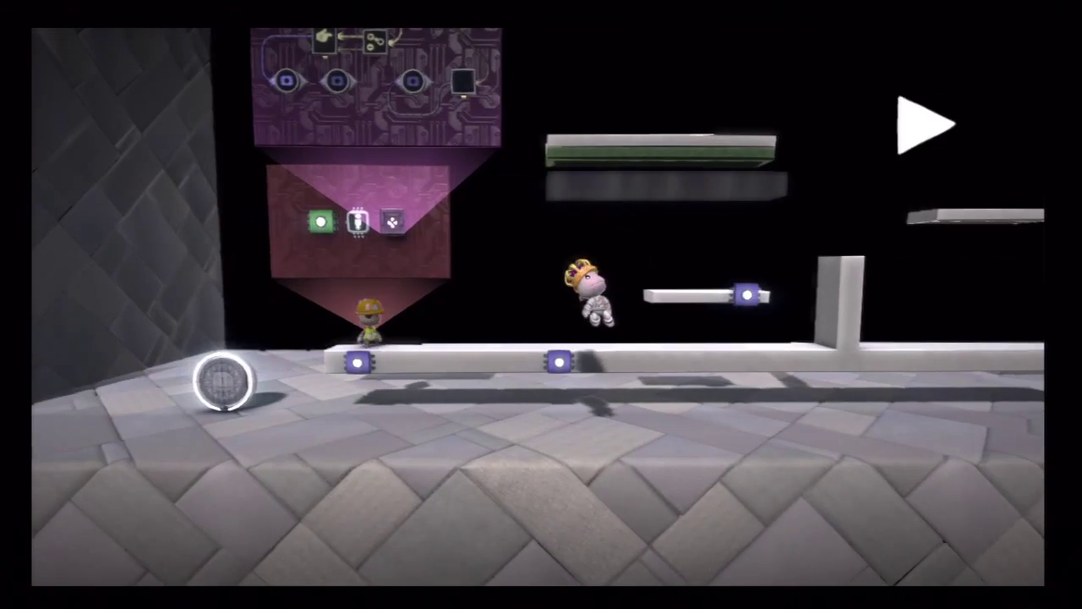
Run left and right, jumping across the floating platforms while the crowned sackbot follows
{"action": "key", "text": "Left"}
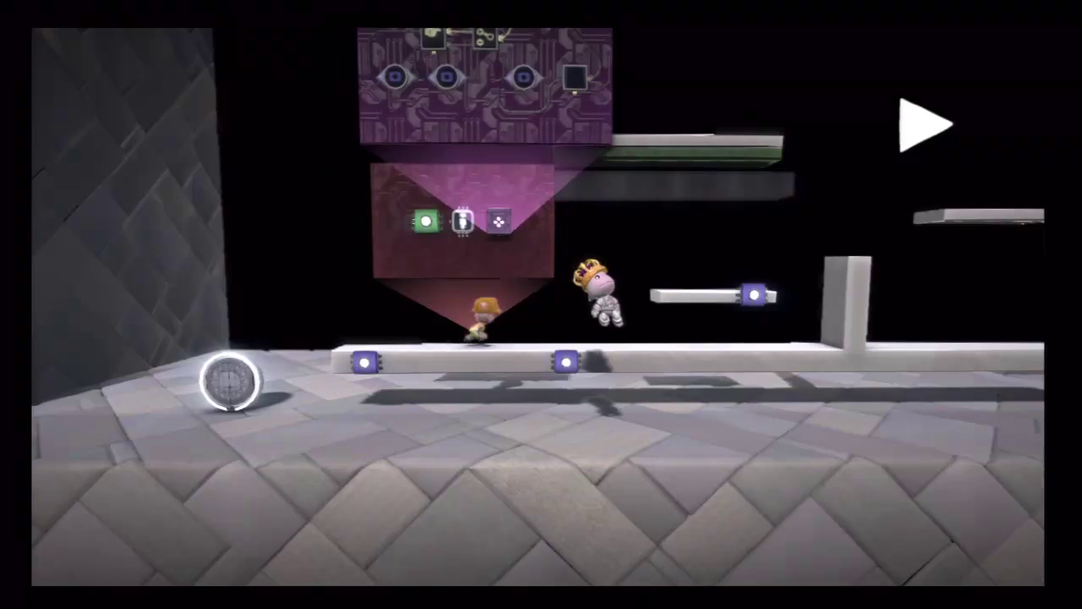
{"action": "key", "text": "Right"}
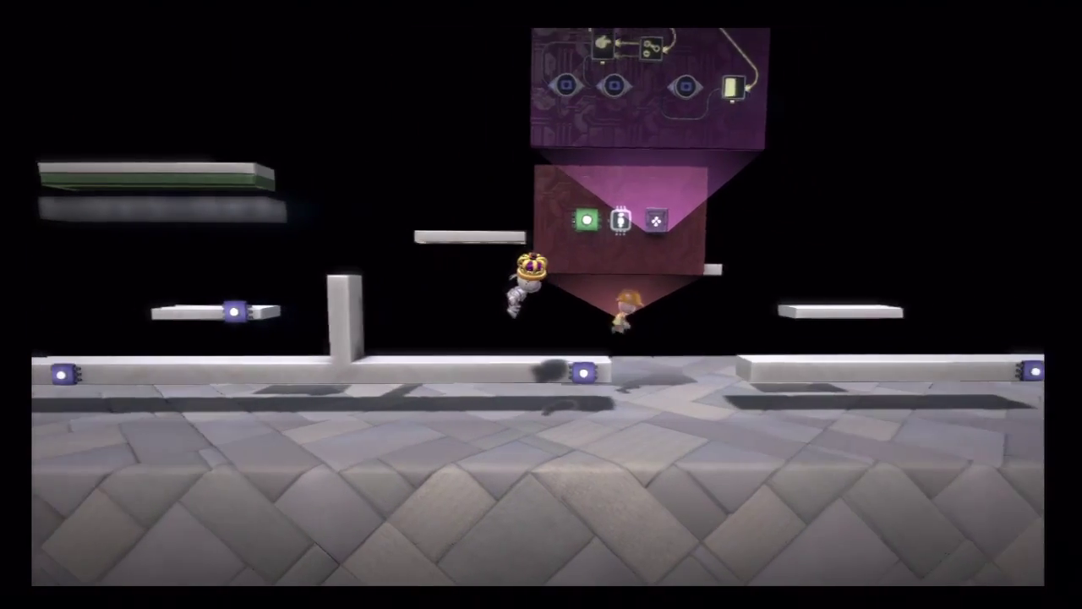
{"action": "key", "text": "Right"}
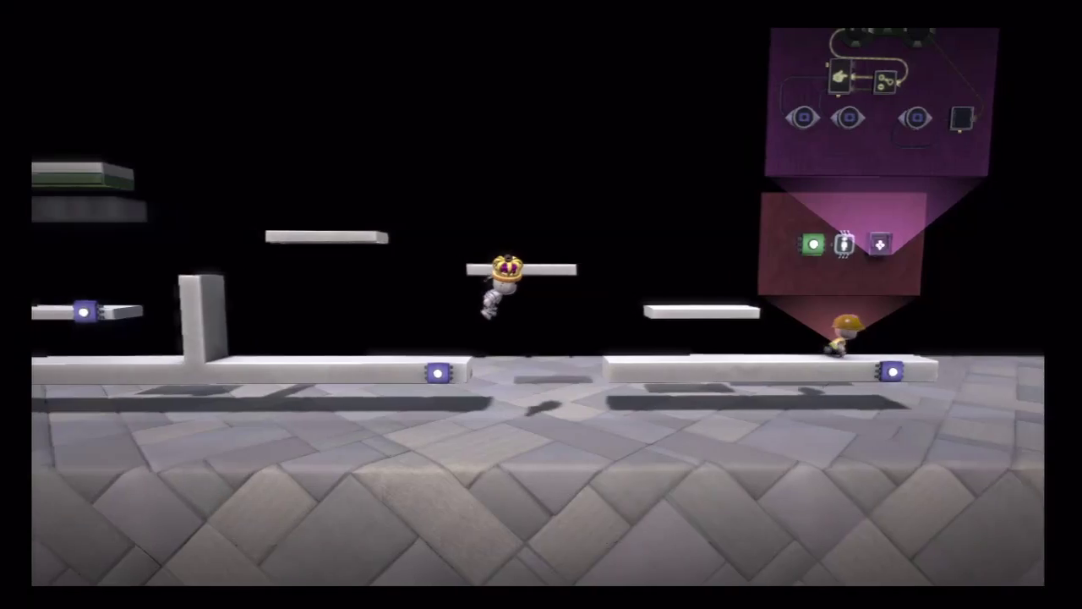
{"action": "key", "text": "Right"}
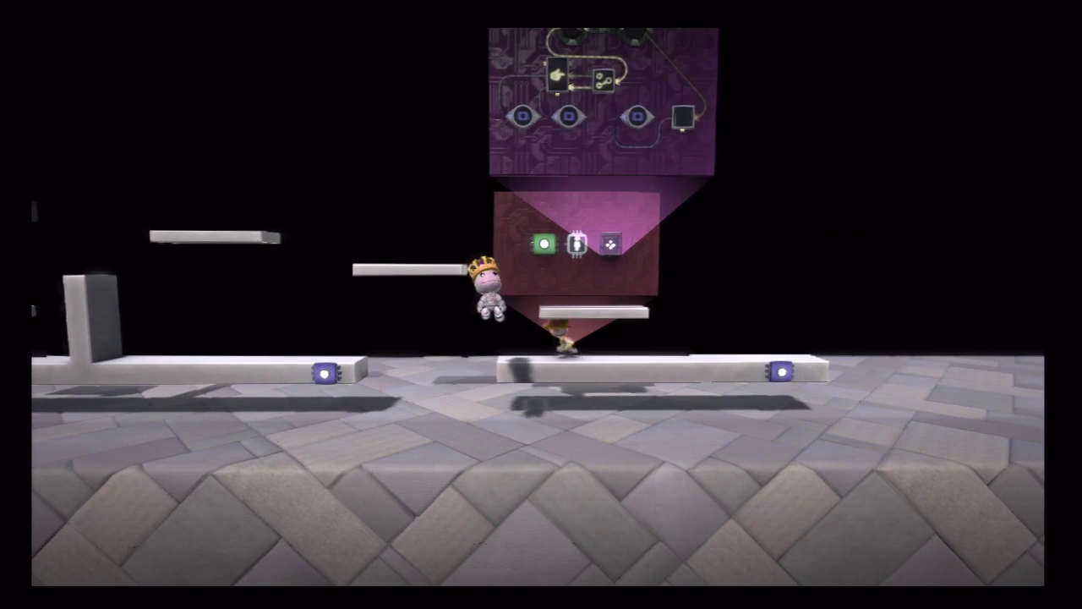
{"action": "key", "text": "Right"}
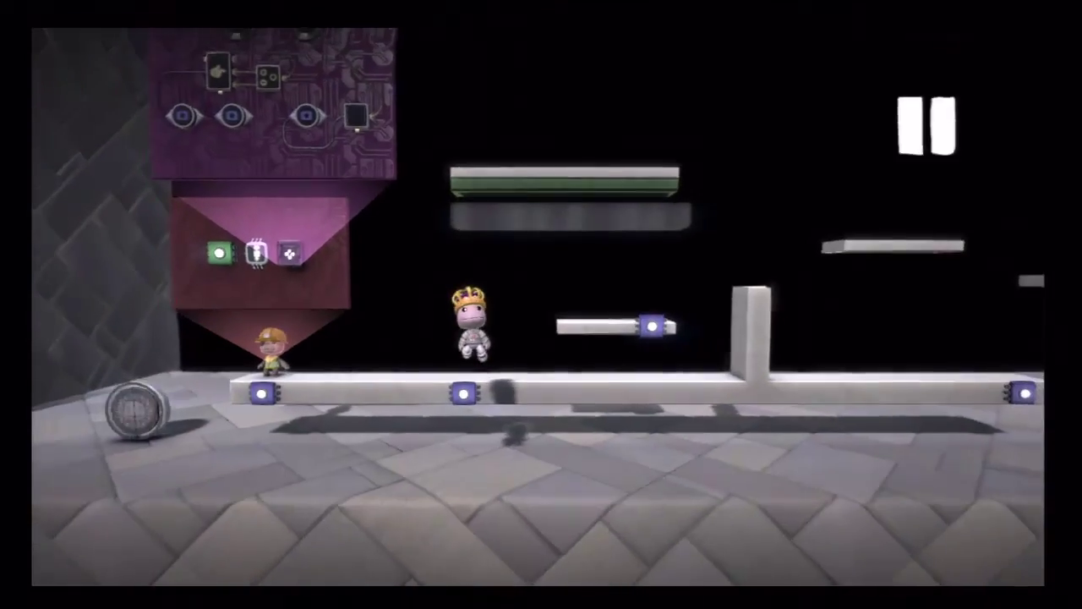
{"action": "key", "text": "Right"}
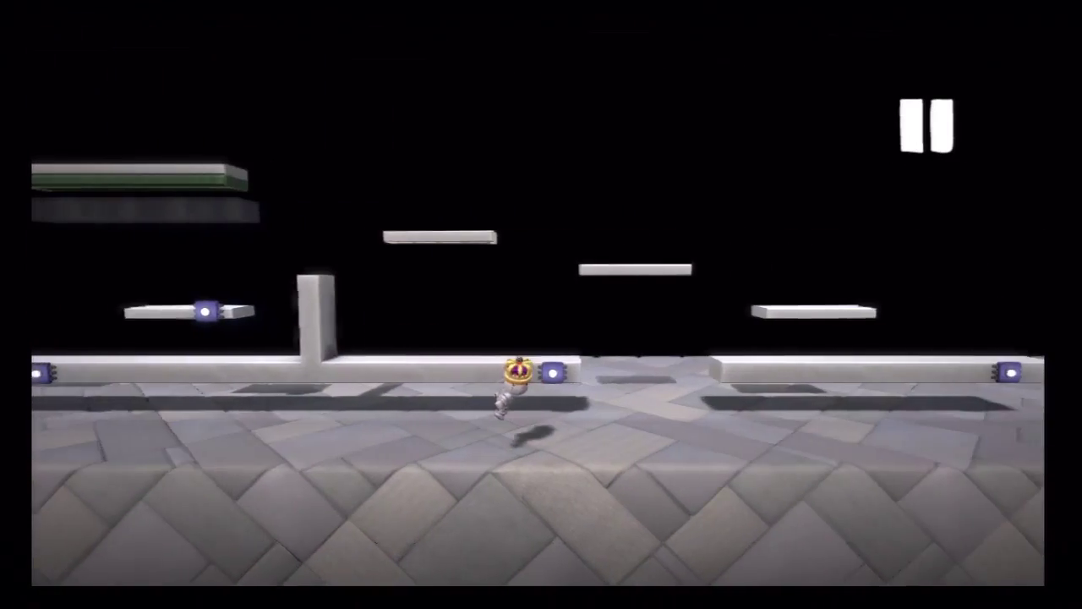
Place a microchip on the long platform and open its circuit board for gadgets
{"action": "key", "text": "space"}
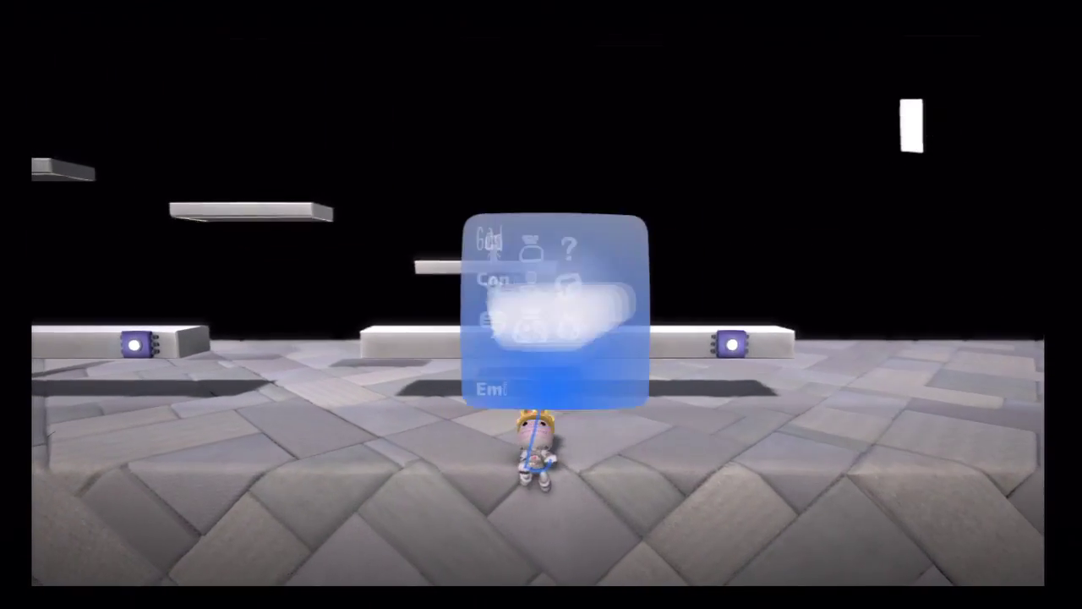
{"action": "key", "text": "Down"}
{"action": "key", "text": "Down"}
{"action": "key", "text": "Down"}
{"action": "key", "text": "Down"}
{"action": "key", "text": "Down"}
{"action": "key", "text": "Down"}
{"action": "key", "text": "Down"}
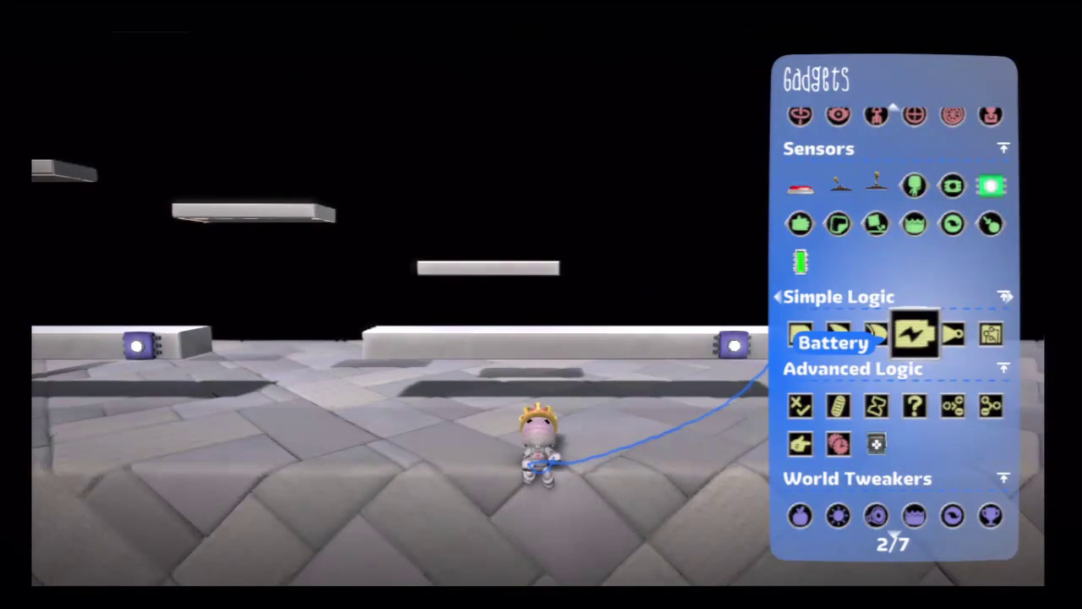
{"action": "key", "text": "Return"}
{"action": "key", "text": "Escape"}
{"action": "key", "text": "Escape"}
{"action": "key", "text": "Left"}
{"action": "key", "text": "Left"}
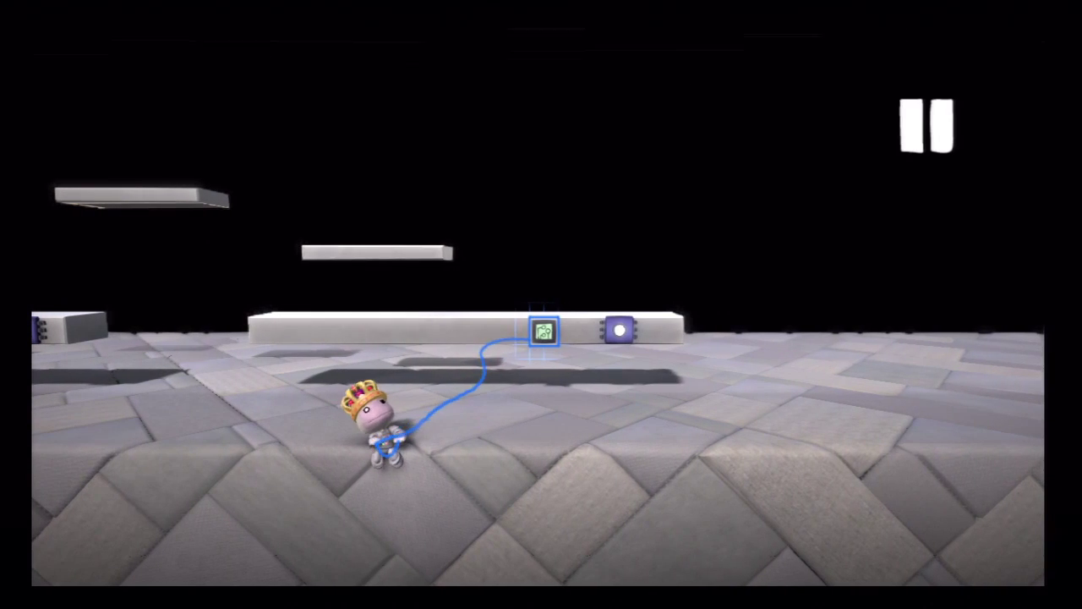
{"action": "key", "text": "Return"}
{"action": "key", "text": "Return"}
{"action": "key", "text": "Up"}
{"action": "key", "text": "Up"}
{"action": "key", "text": "Up"}
{"action": "key", "text": "Return"}
Set the board's tag sensor to min range 20, max range 30 and 180° trigger angle
{"action": "key", "text": "Down"}
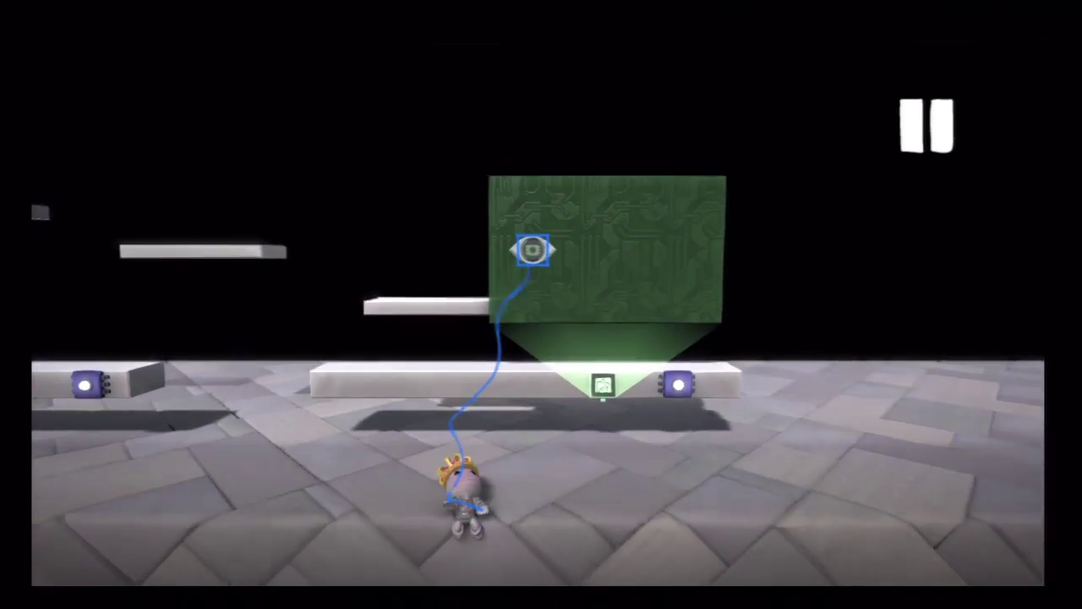
{"action": "key", "text": "Escape"}
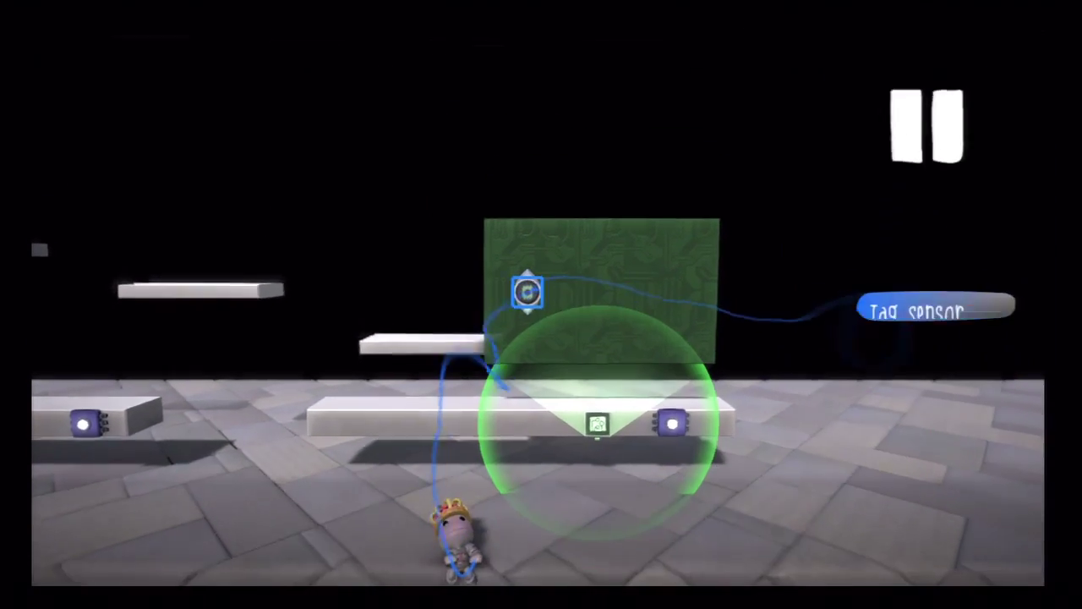
{"action": "key", "text": "Return"}
{"action": "key", "text": "Down"}
{"action": "key", "text": "Right"}
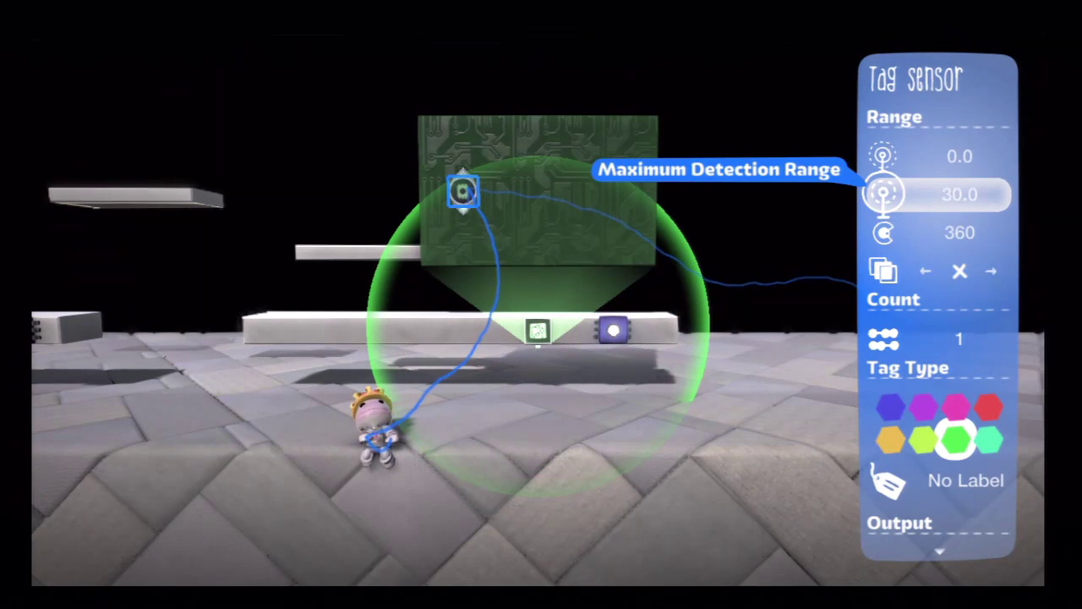
{"action": "key", "text": "Up"}
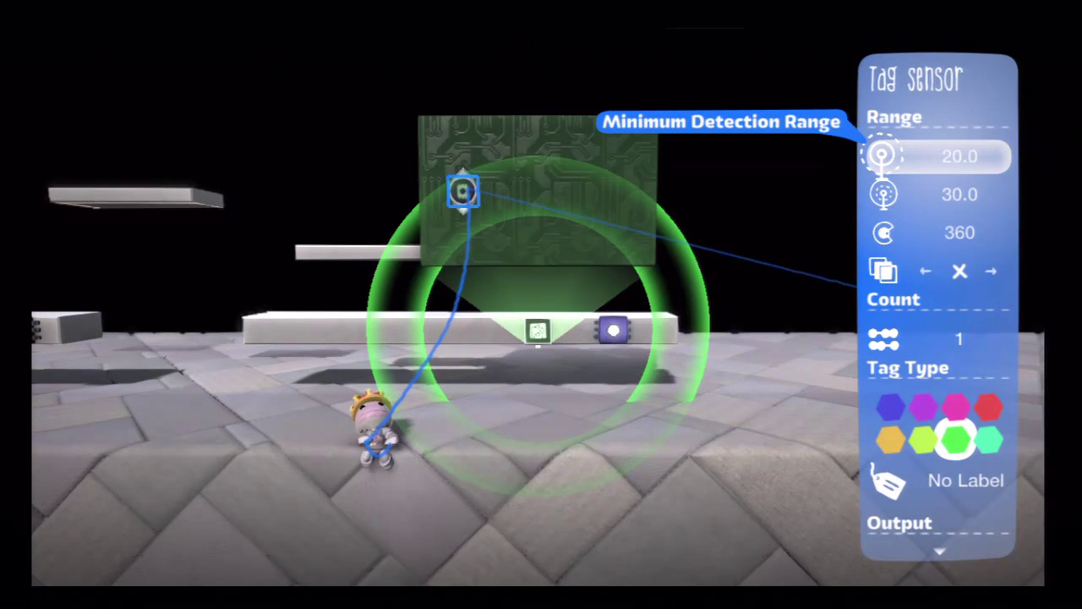
{"action": "key", "text": "Down"}
{"action": "key", "text": "Down"}
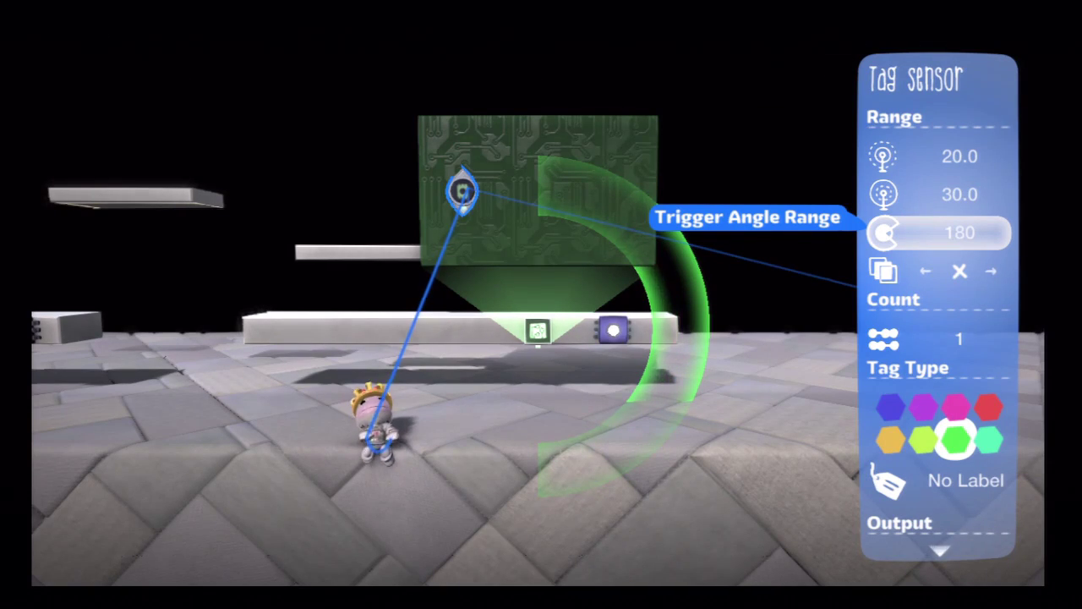
{"action": "key", "text": "Escape"}
Place a Timer from the gadgets on the new circuit board
{"action": "key", "text": "Tab"}
{"action": "key", "text": "Down"}
{"action": "key", "text": "Down"}
{"action": "key", "text": "Down"}
{"action": "key", "text": "Down"}
{"action": "key", "text": "Left"}
{"action": "key", "text": "Return"}
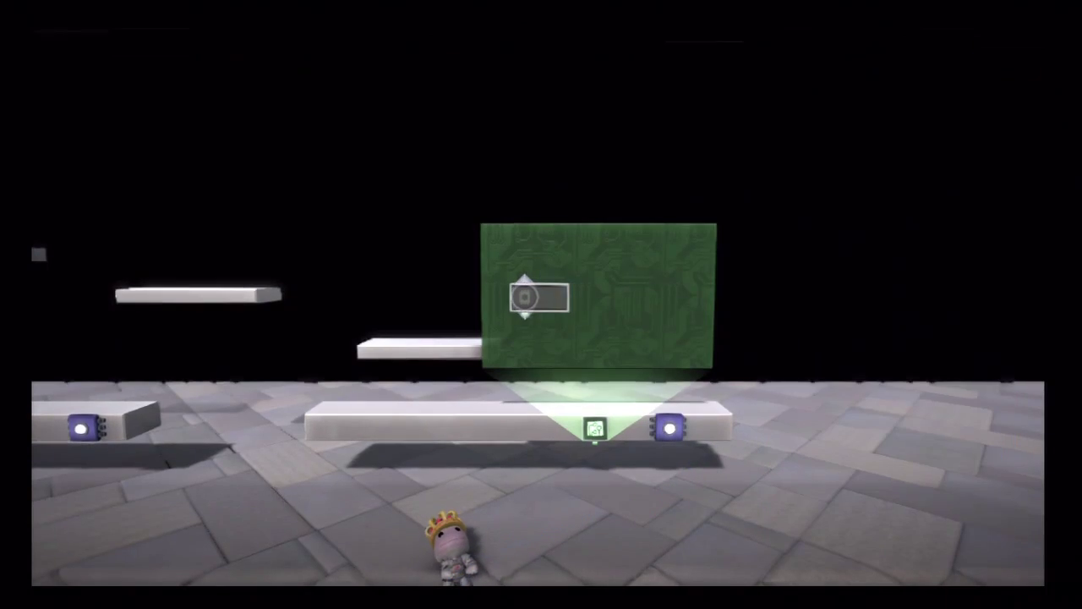
{"action": "key", "text": "Return"}
{"action": "key", "text": "Return"}
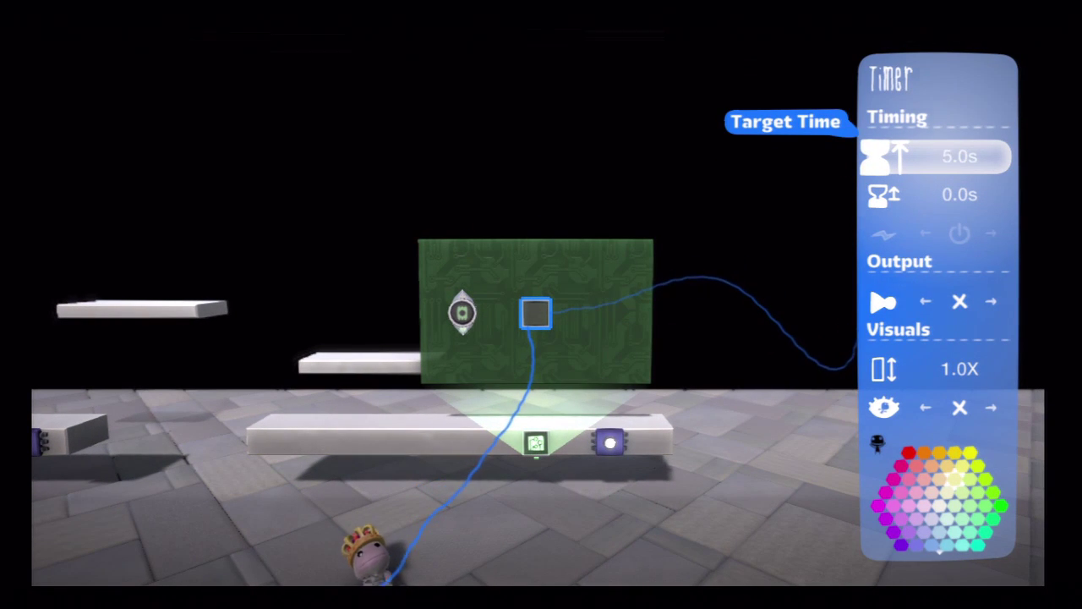
Set the 5.0s timer to Start Count Down and wire the tag sensor into it
{"action": "key", "text": "Down"}
{"action": "key", "text": "Down"}
{"action": "key", "text": "Down"}
{"action": "key", "text": "Up"}
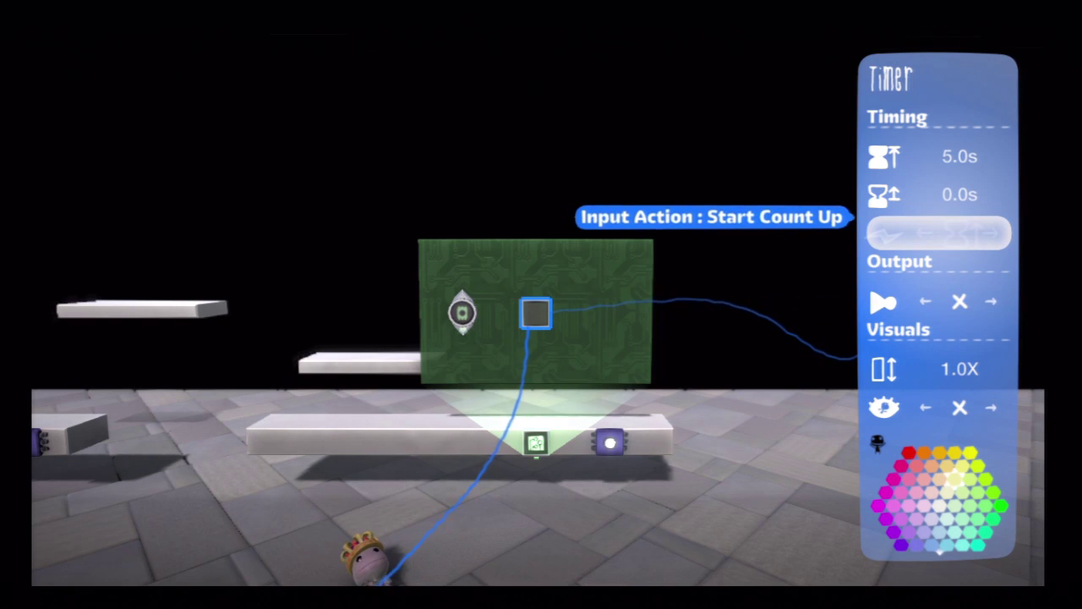
{"action": "key", "text": "Escape"}
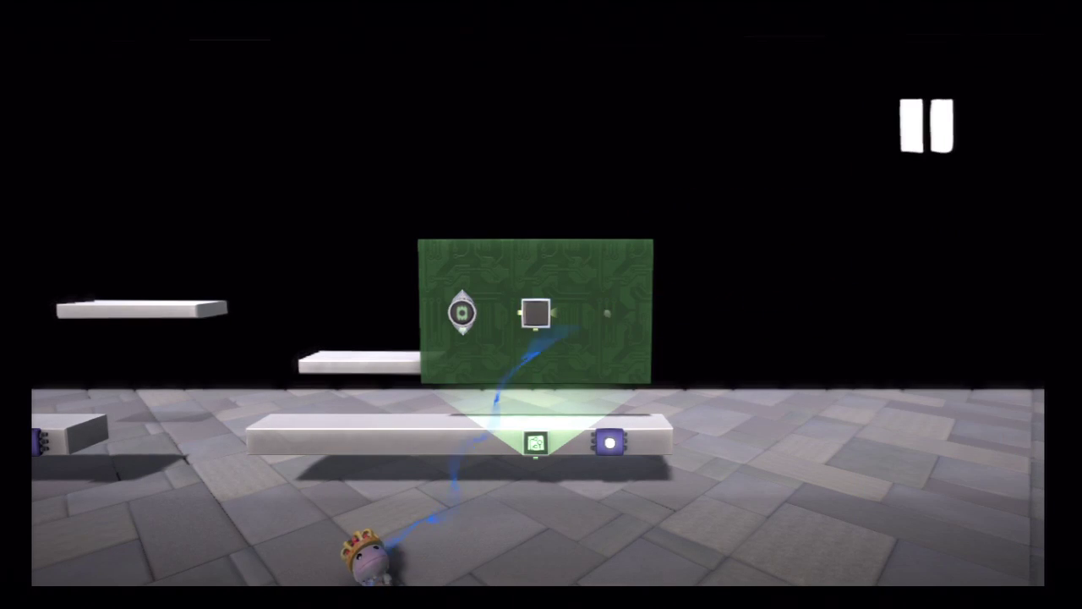
{"action": "key", "text": "Return"}
{"action": "key", "text": "Return"}
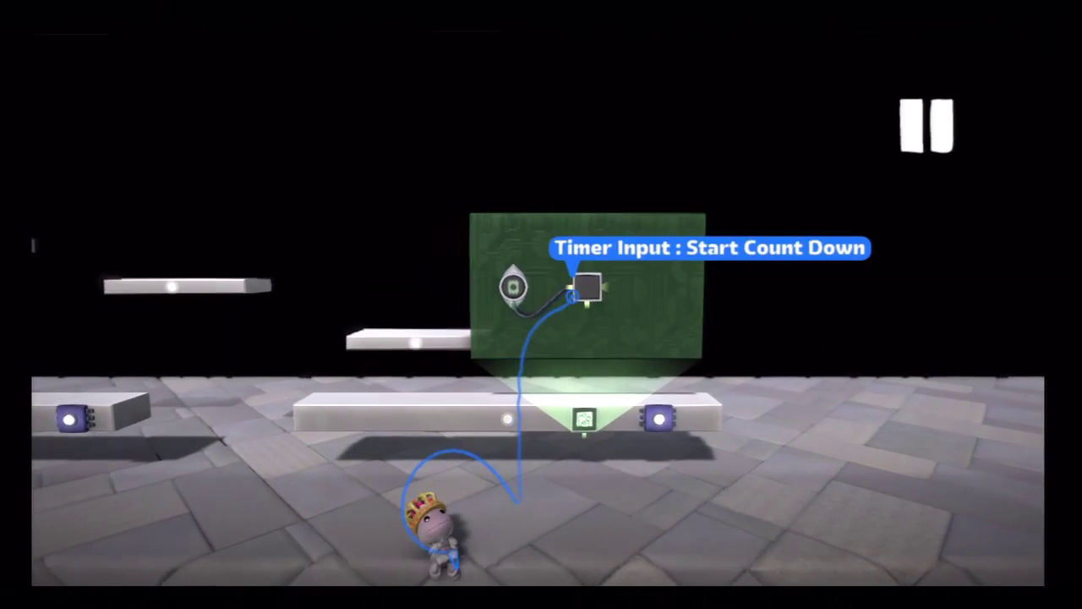
{"action": "key", "text": "Return"}
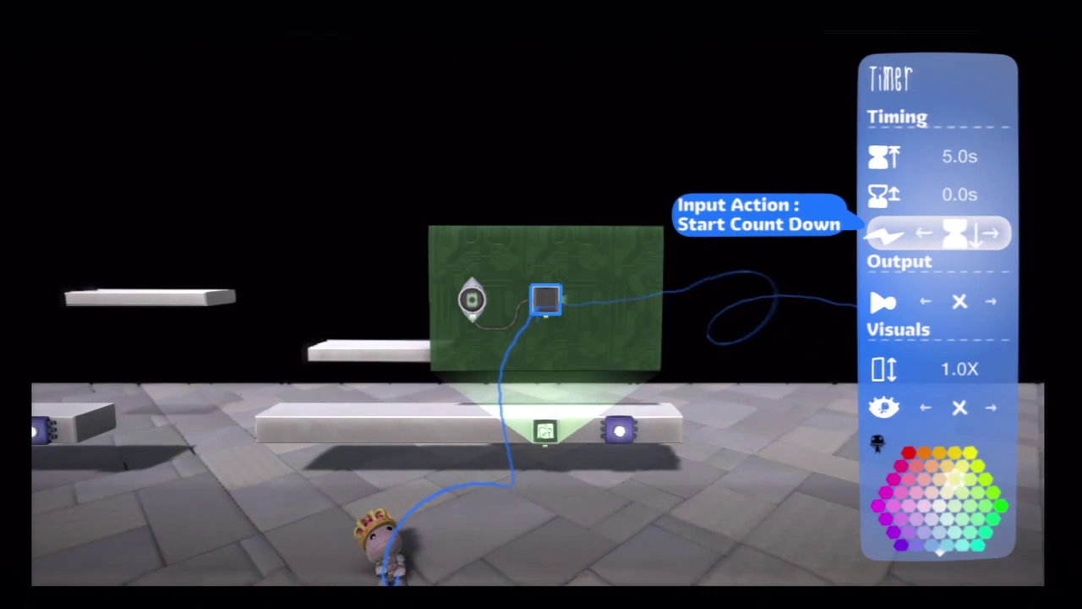
{"action": "key", "text": "Escape"}
Add a blue tag labelled Jump to the circuit board
{"action": "key", "text": "Return"}
{"action": "key", "text": "Down"}
{"action": "key", "text": "Up"}
{"action": "key", "text": "Up"}
{"action": "key", "text": "Up"}
{"action": "key", "text": "Up"}
{"action": "key", "text": "Right"}
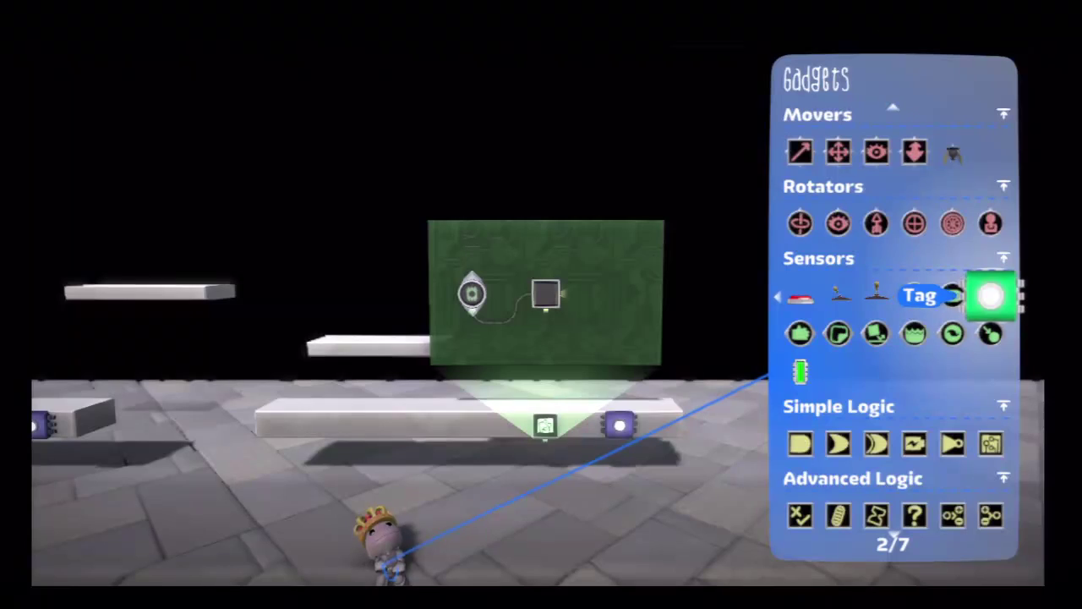
{"action": "key", "text": "Return"}
{"action": "key", "text": "Return"}
{"action": "key", "text": "Return"}
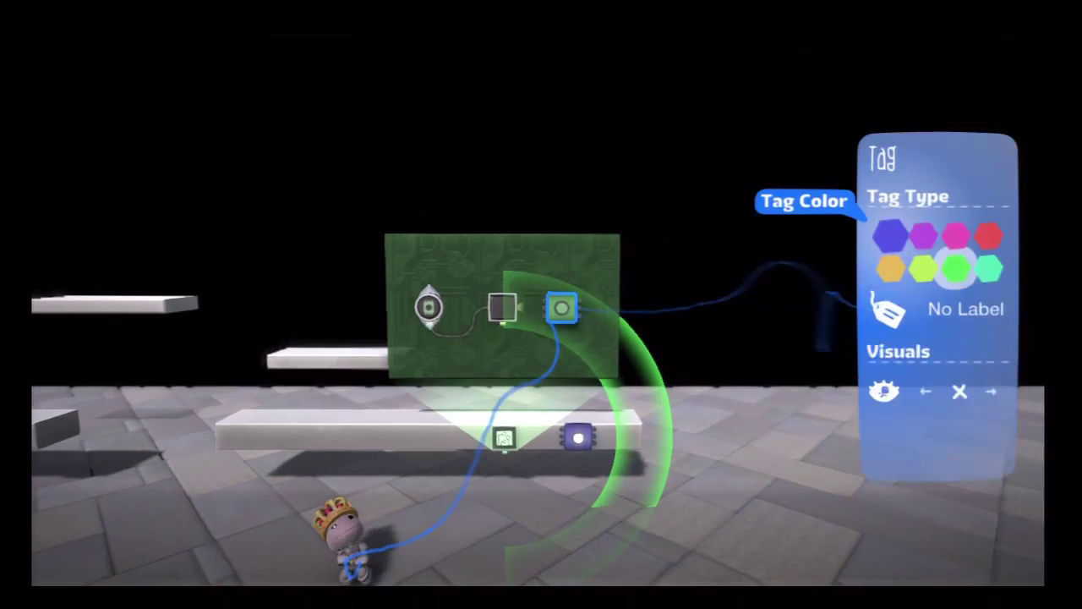
{"action": "key", "text": "Right"}
{"action": "key", "text": "Right"}
{"action": "key", "text": "Down"}
{"action": "key", "text": "Return"}
{"action": "key", "text": "Down"}
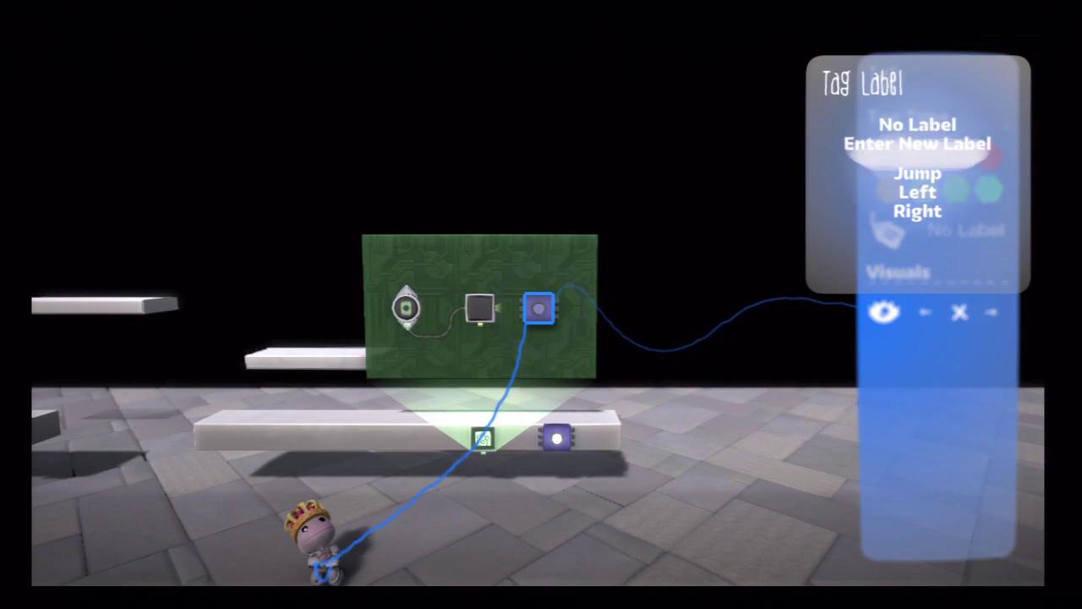
{"action": "key", "text": "Down"}
{"action": "key", "text": "Return"}
{"action": "key", "text": "Escape"}
Detach and discard the stray wire dangling from the tag
{"action": "key", "text": "Tab"}
{"action": "key", "text": "Escape"}
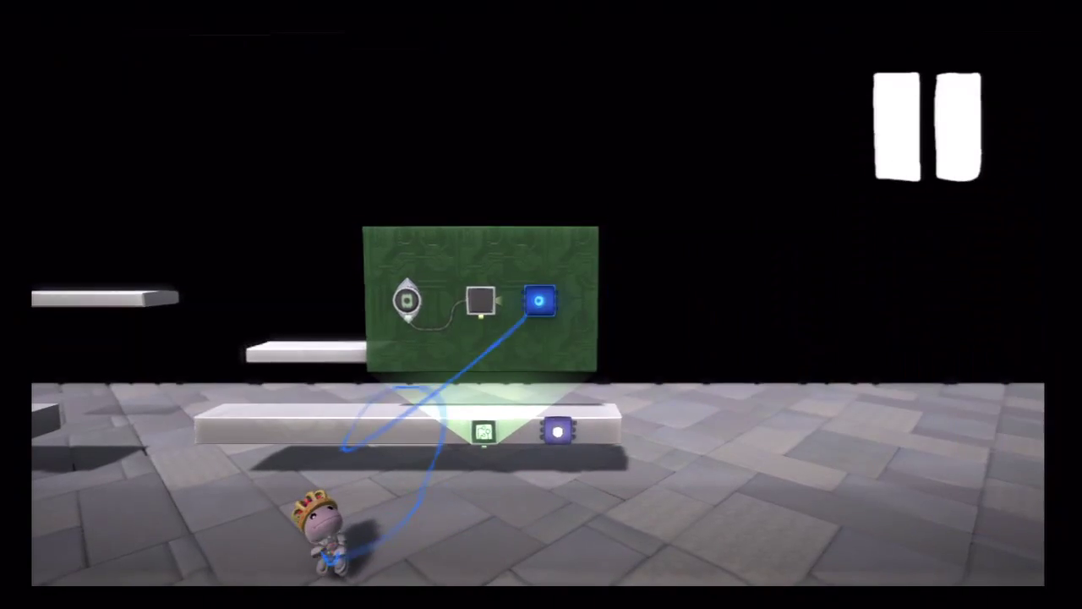
{"action": "key", "text": "Return"}
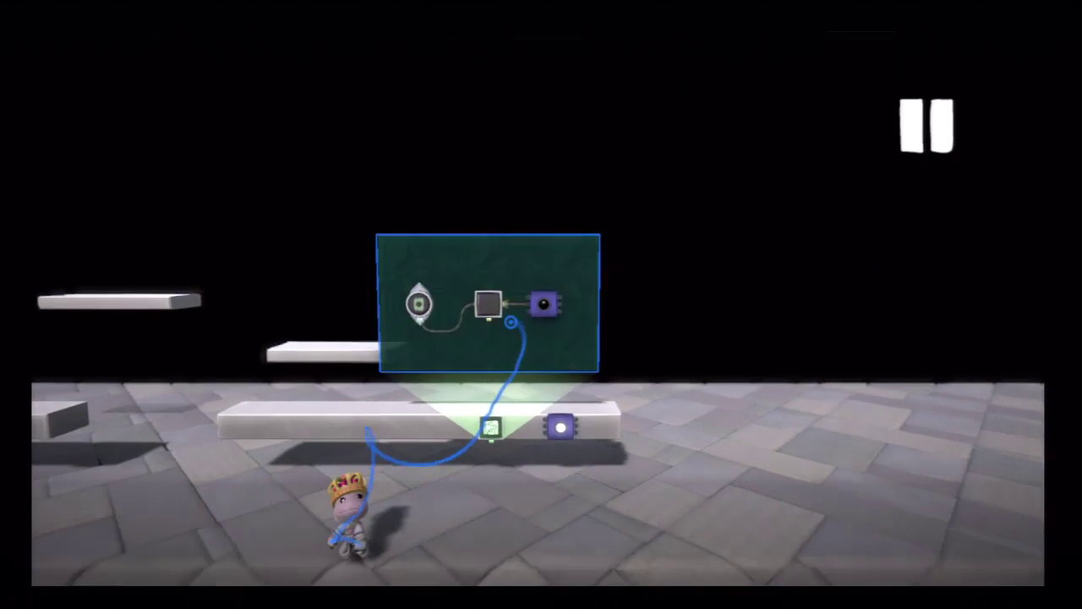
{"action": "key", "text": "Tab"}
{"action": "key", "text": "Escape"}
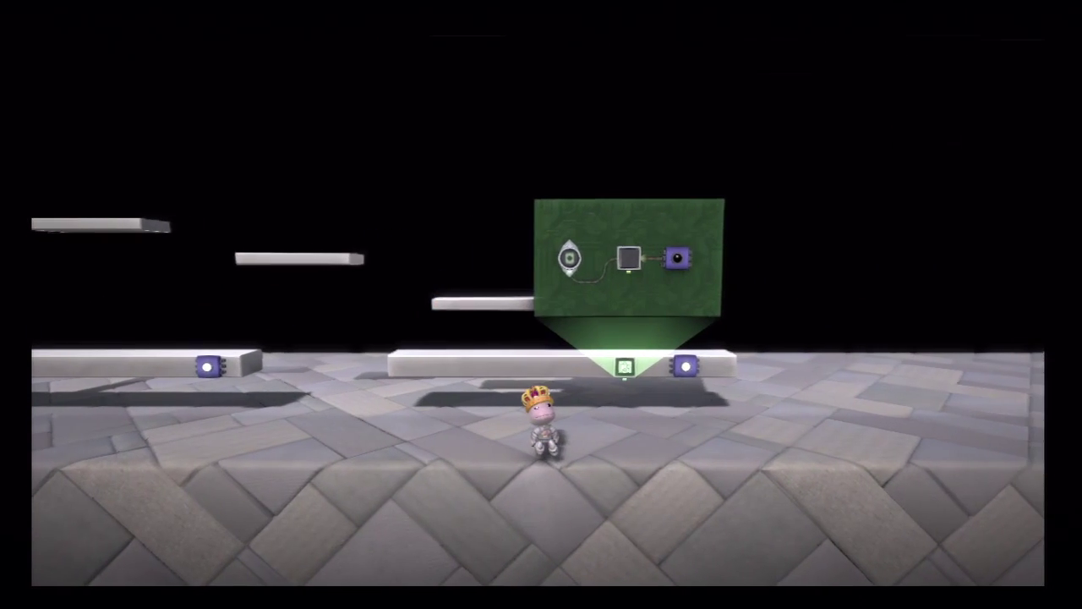
{"action": "key", "text": "space"}
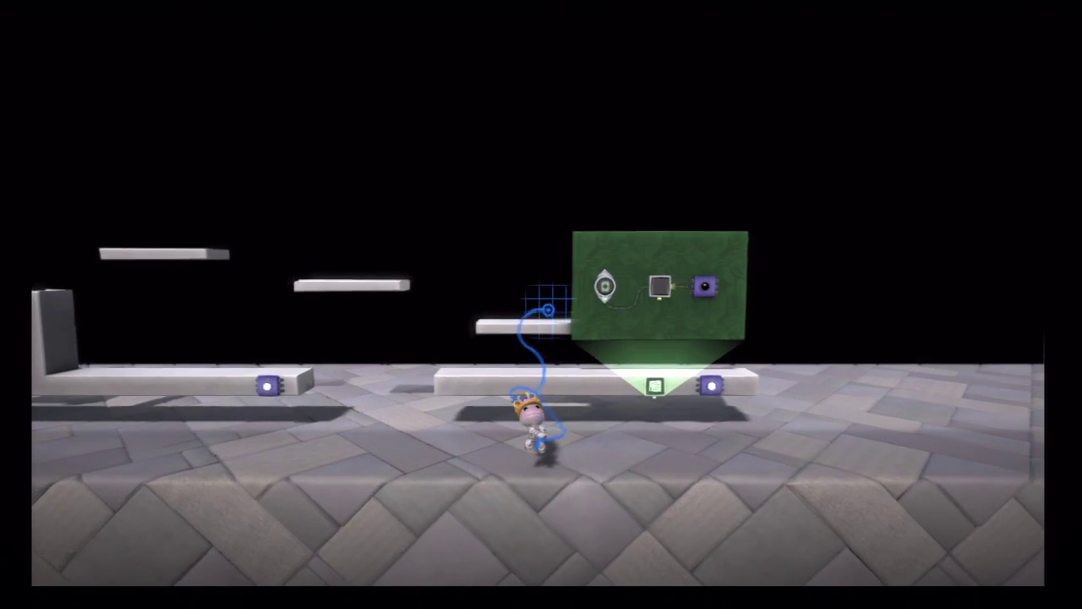
Rewind the level and pause it so the sackbot returns to its start
{"action": "key", "text": "Left"}
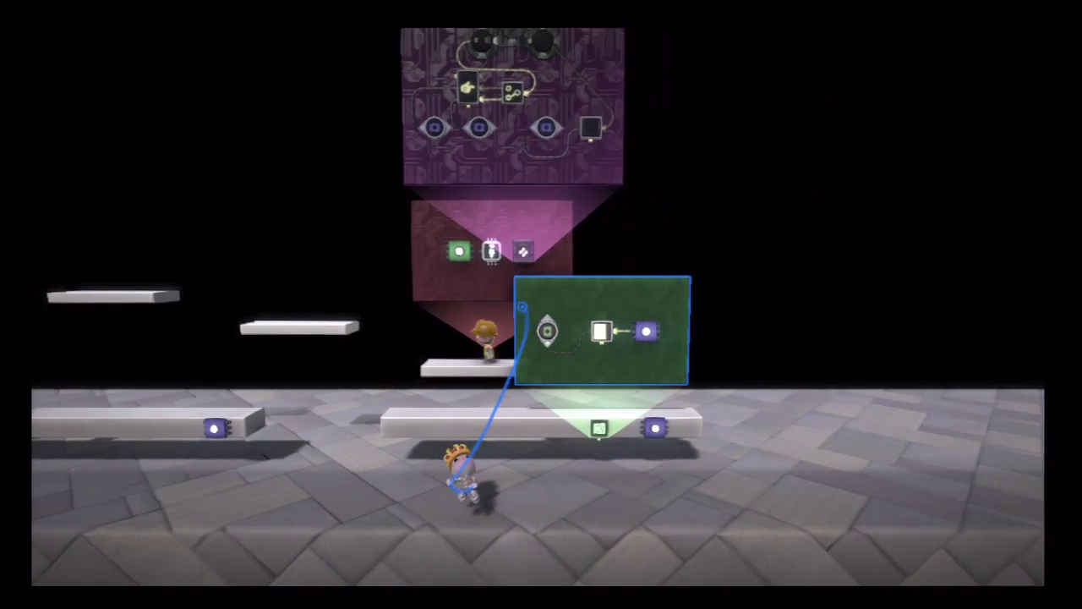
{"action": "key", "text": "Right"}
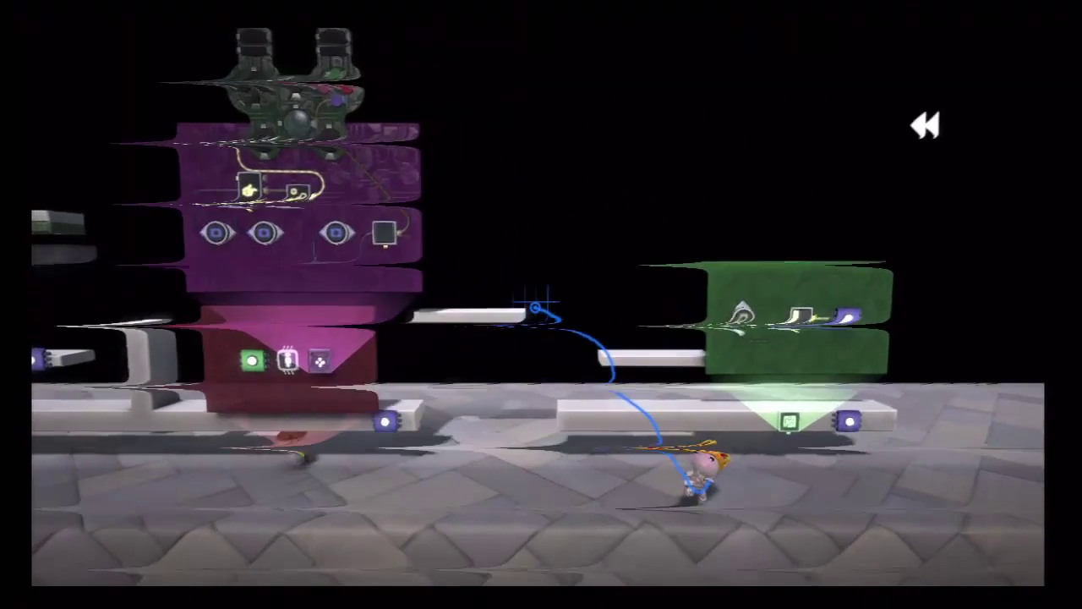
{"action": "key", "text": "space"}
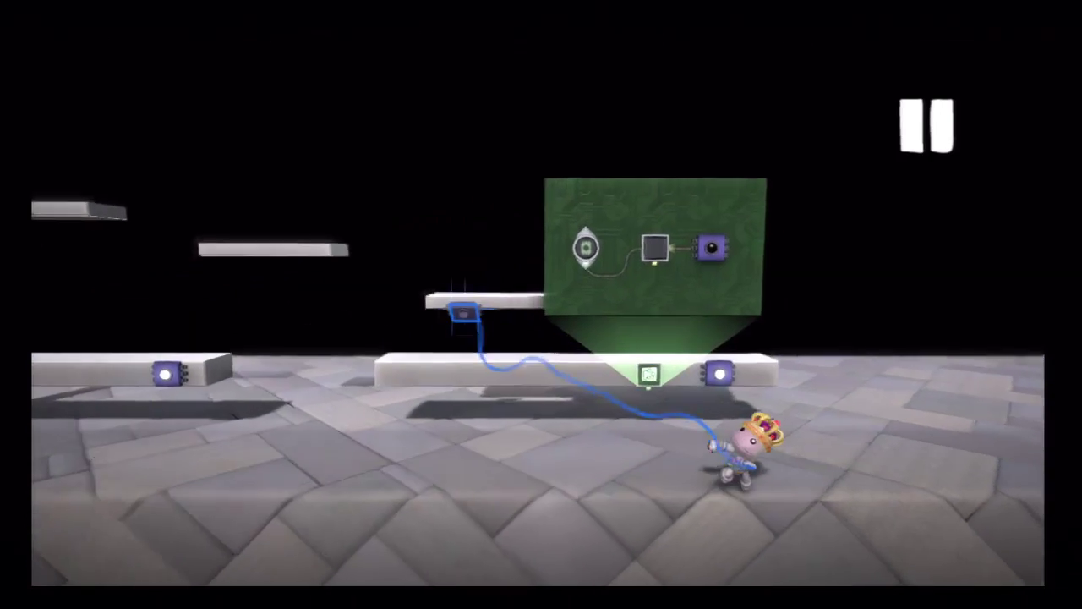
{"action": "key", "text": "Escape"}
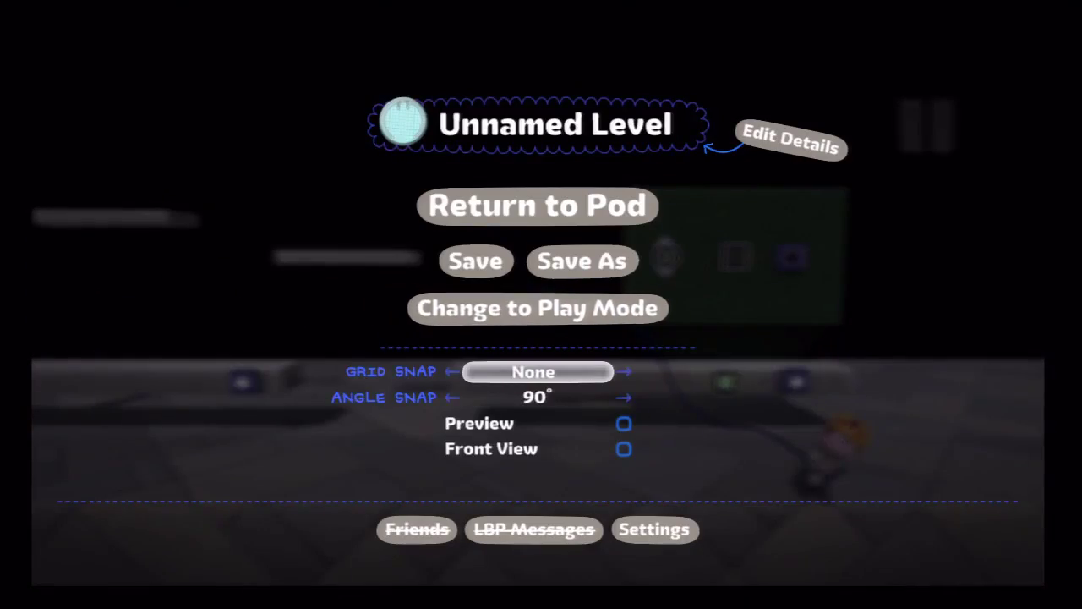
{"action": "key", "text": "Escape"}
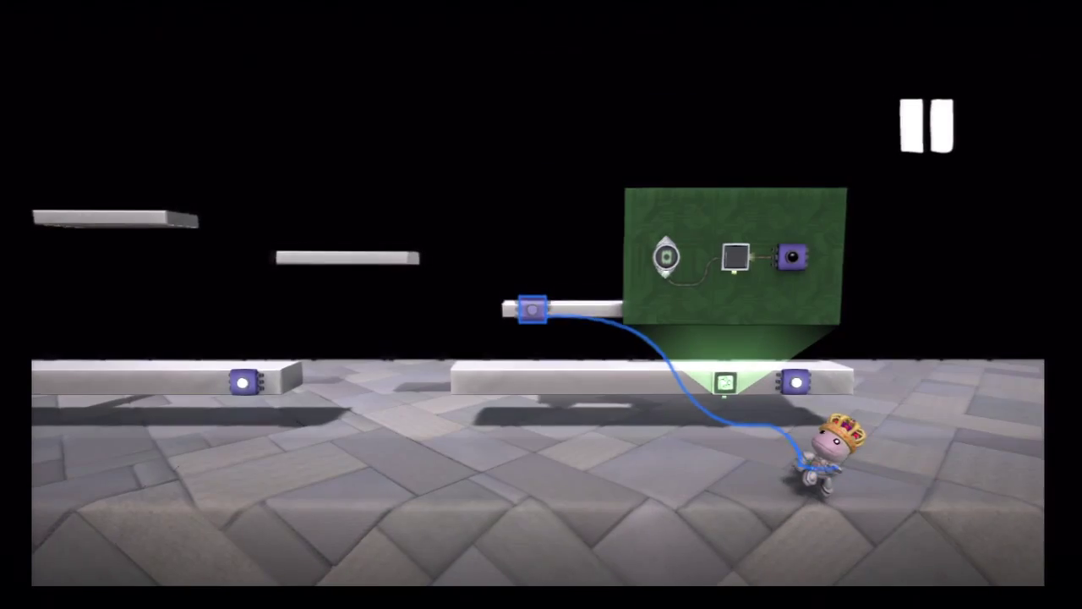
Run Sackboy right, back left, and jump onto the post to check the follower
{"action": "key", "text": "Right"}
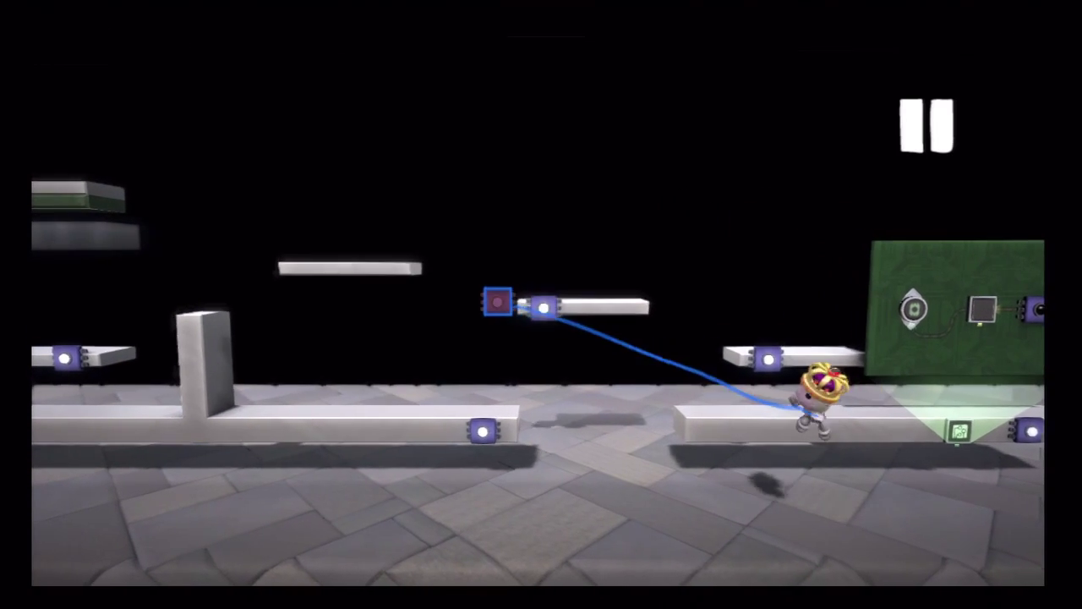
{"action": "key", "text": "Left"}
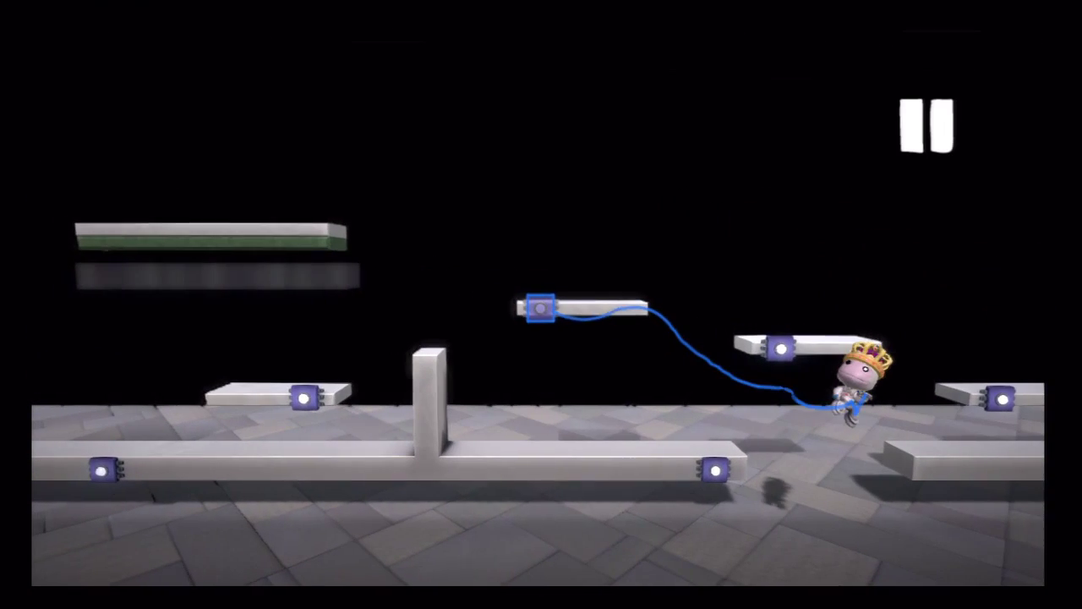
{"action": "key", "text": "Left"}
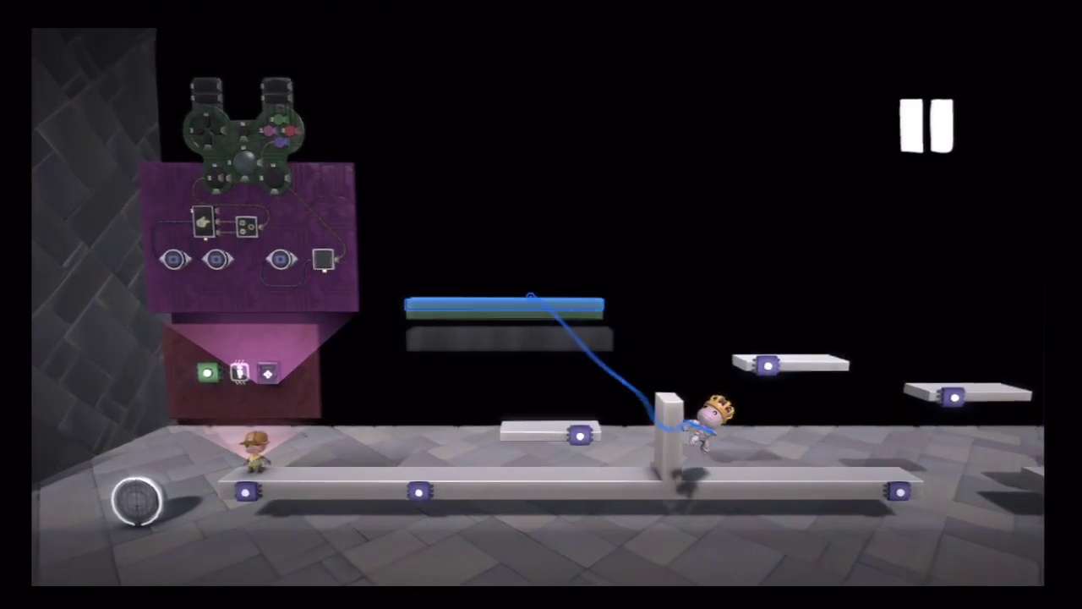
{"action": "key", "text": "space"}
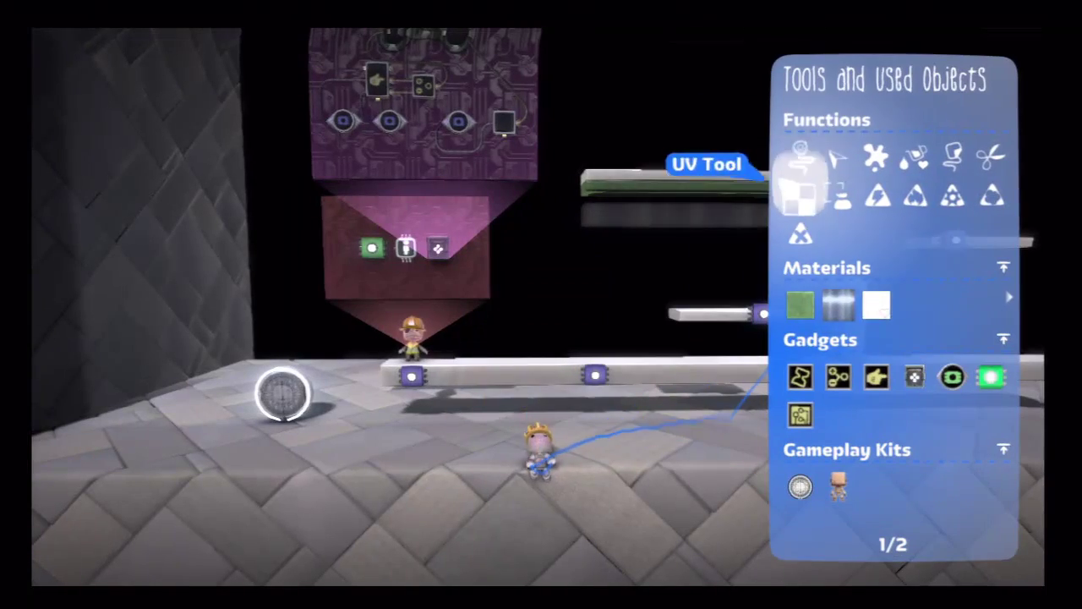
Stamp a Light Matter square at the platform's left end, then remove it
{"action": "key", "text": "Return"}
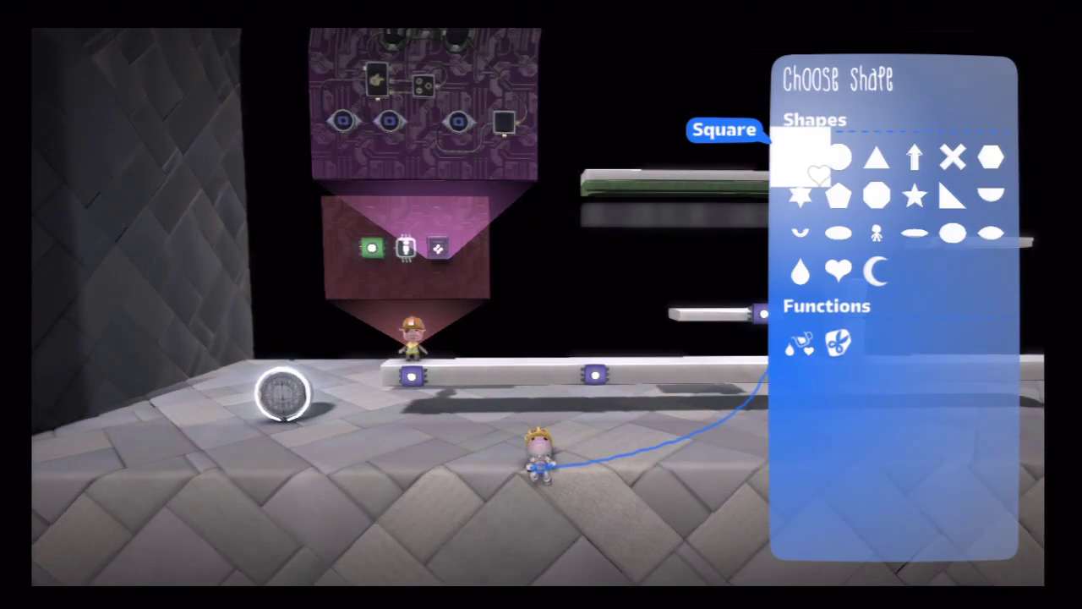
{"action": "key", "text": "Return"}
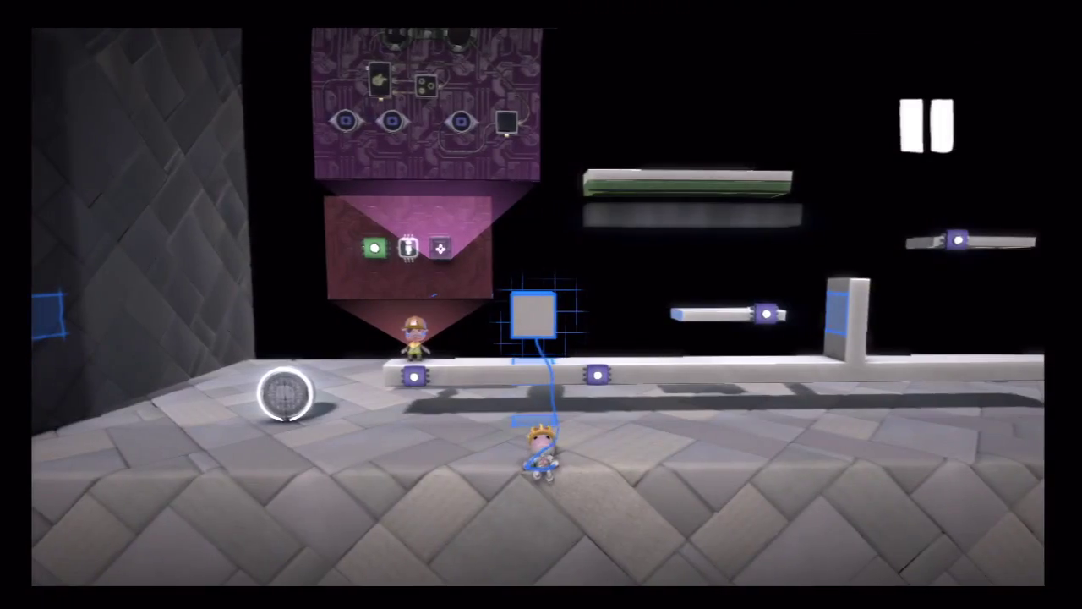
{"action": "key", "text": "Left"}
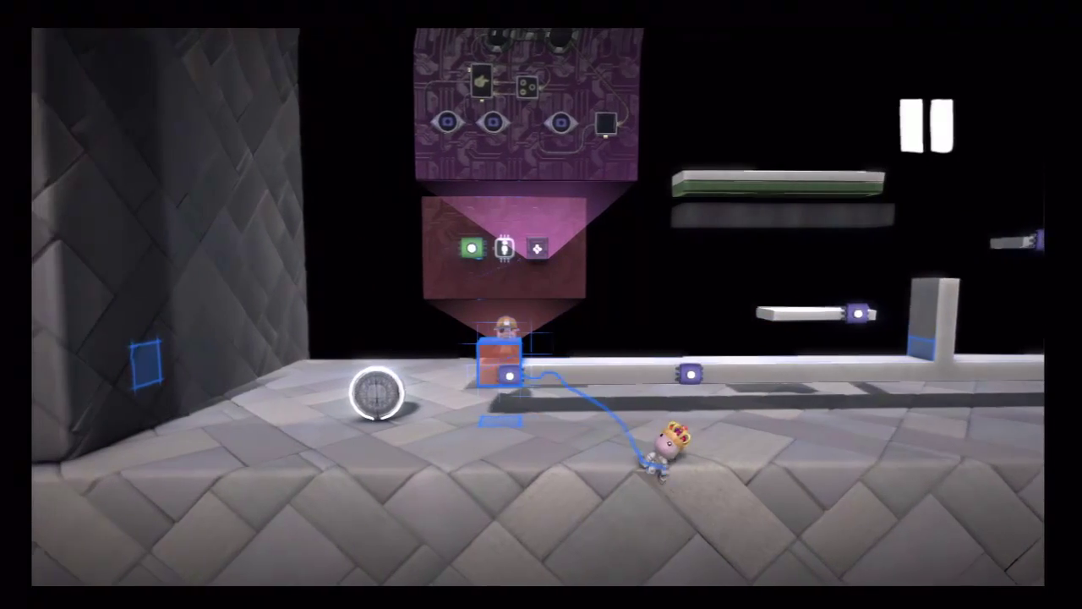
{"action": "key", "text": "Left"}
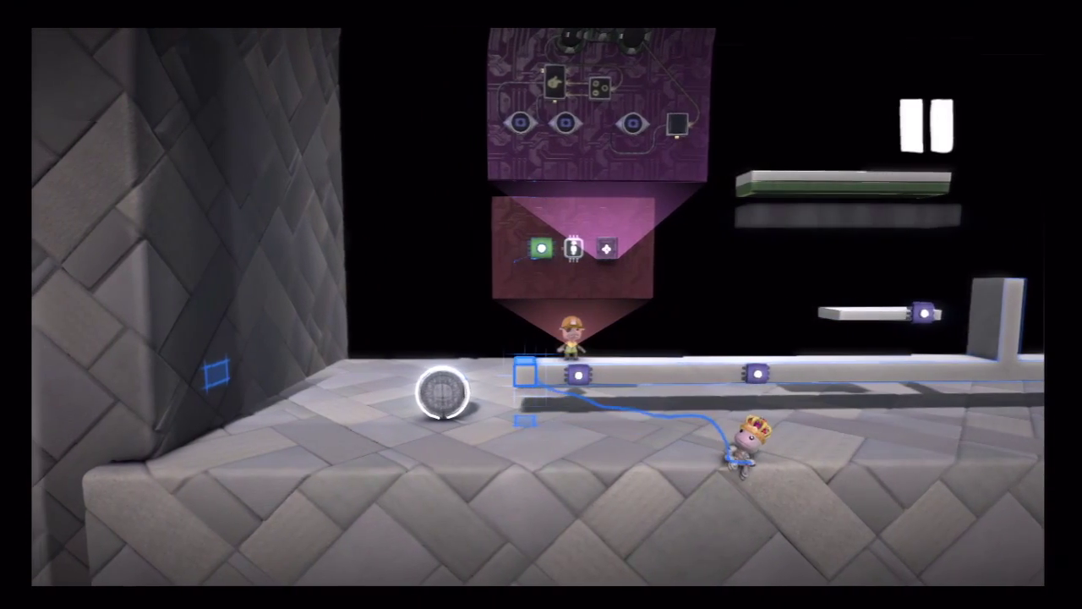
{"action": "key", "text": "Return"}
Move Sackboy left and jump up to the upper circuit board
{"action": "key", "text": "Escape"}
{"action": "key", "text": "Left"}
{"action": "key", "text": "space"}
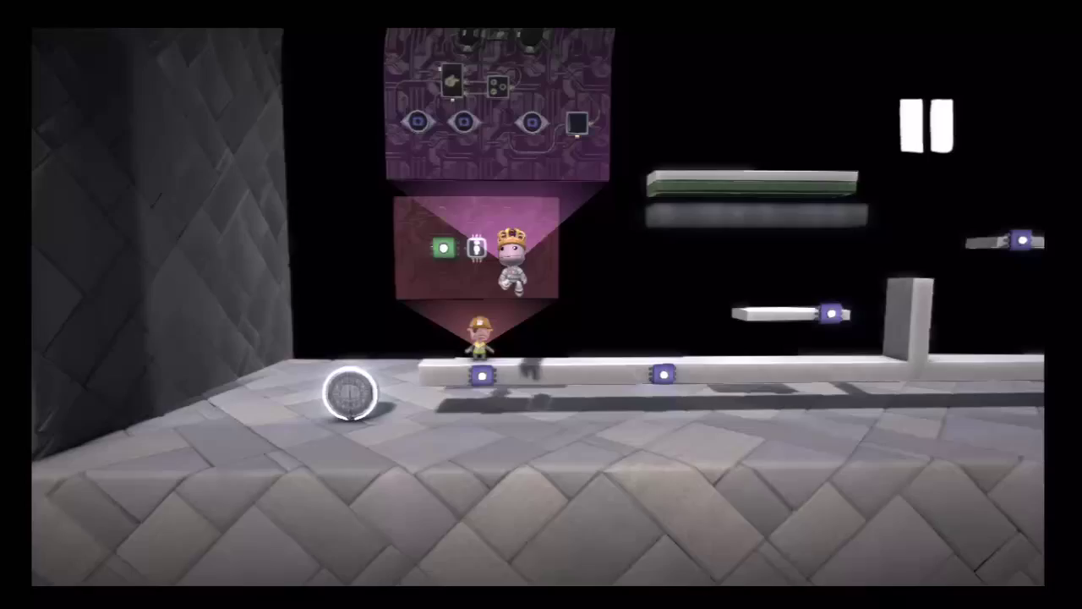
{"action": "key", "text": "Up"}
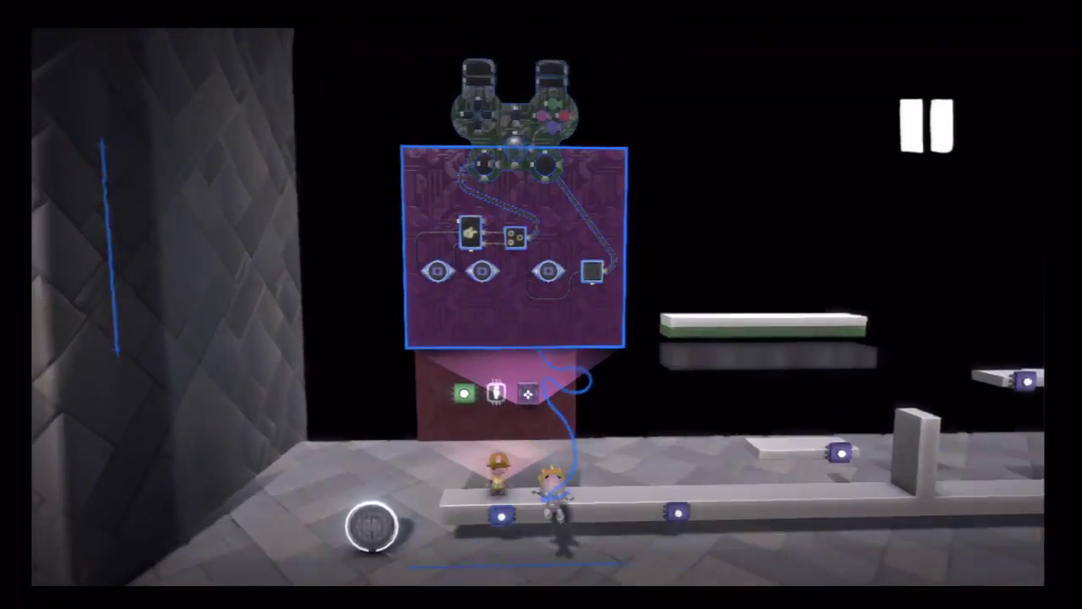
{"action": "key", "text": "Return"}
Copy the lower platform's tag onto the dark platform under the green bar
{"action": "key", "text": "Escape"}
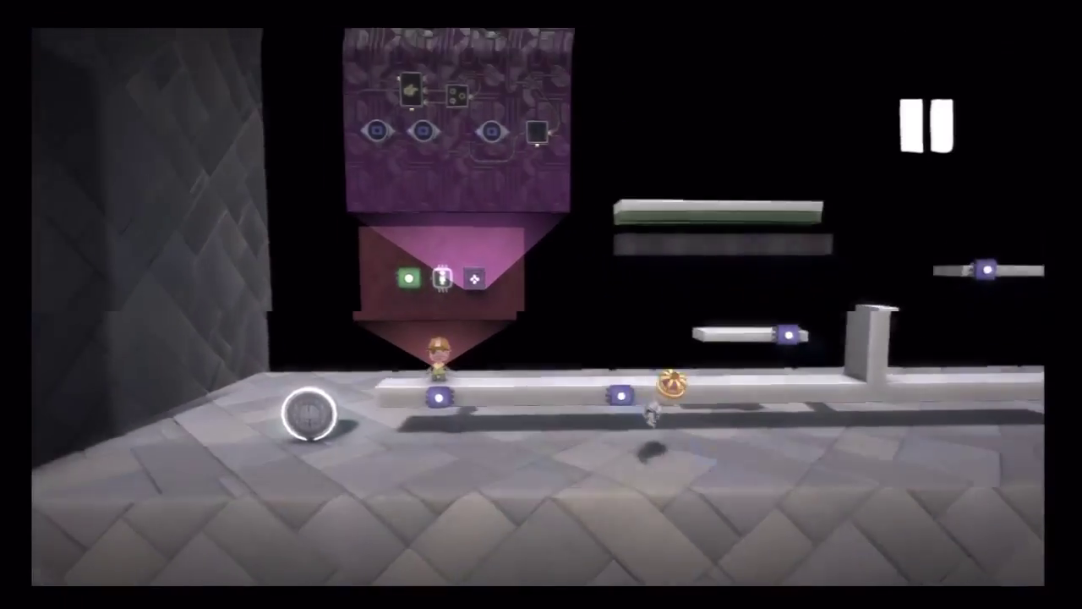
{"action": "key", "text": "Up"}
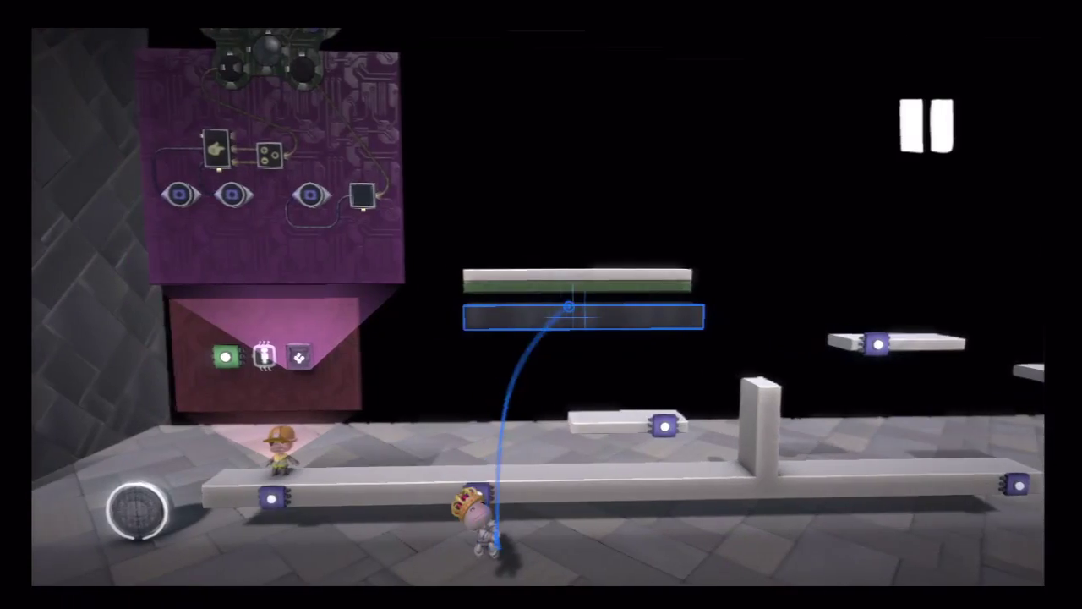
{"action": "key", "text": "Down"}
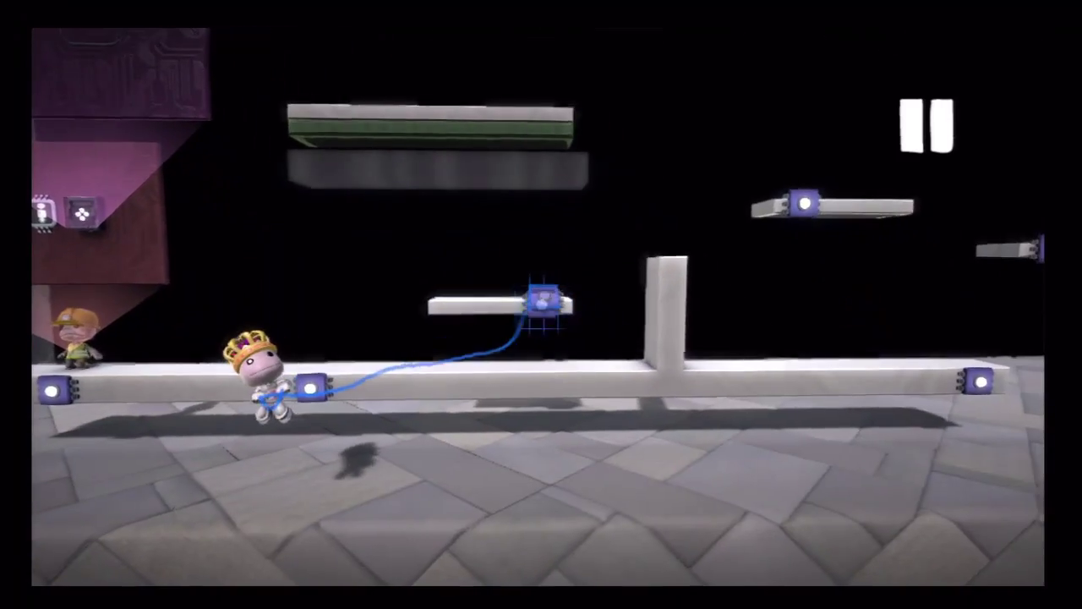
{"action": "key", "text": "Up"}
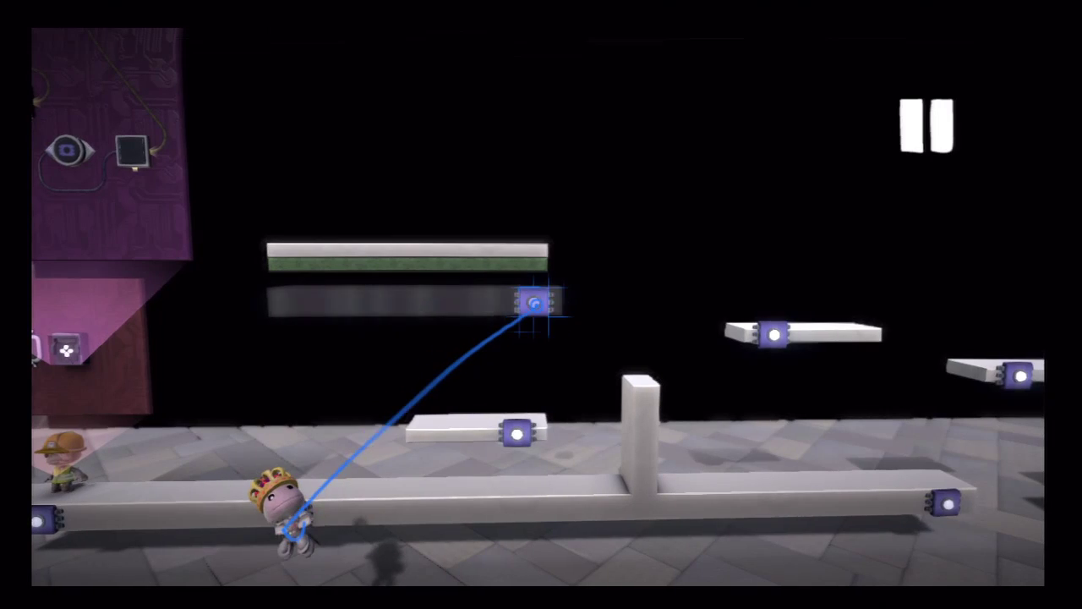
Give the copied tag a new label named 'grab'
{"action": "key", "text": "Return"}
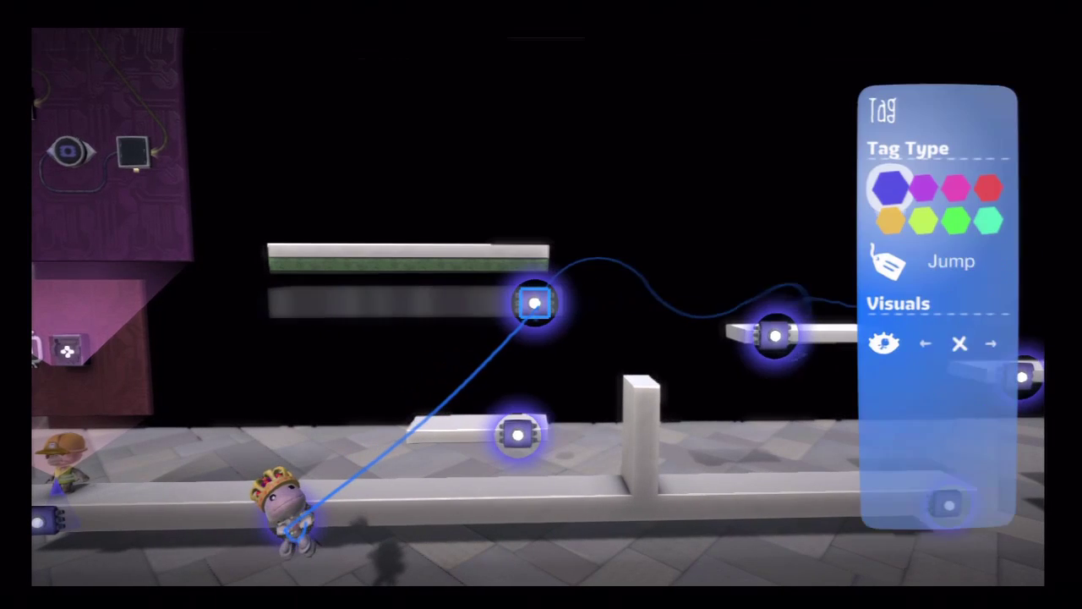
{"action": "key", "text": "Down"}
{"action": "key", "text": "Return"}
{"action": "key", "text": "Return"}
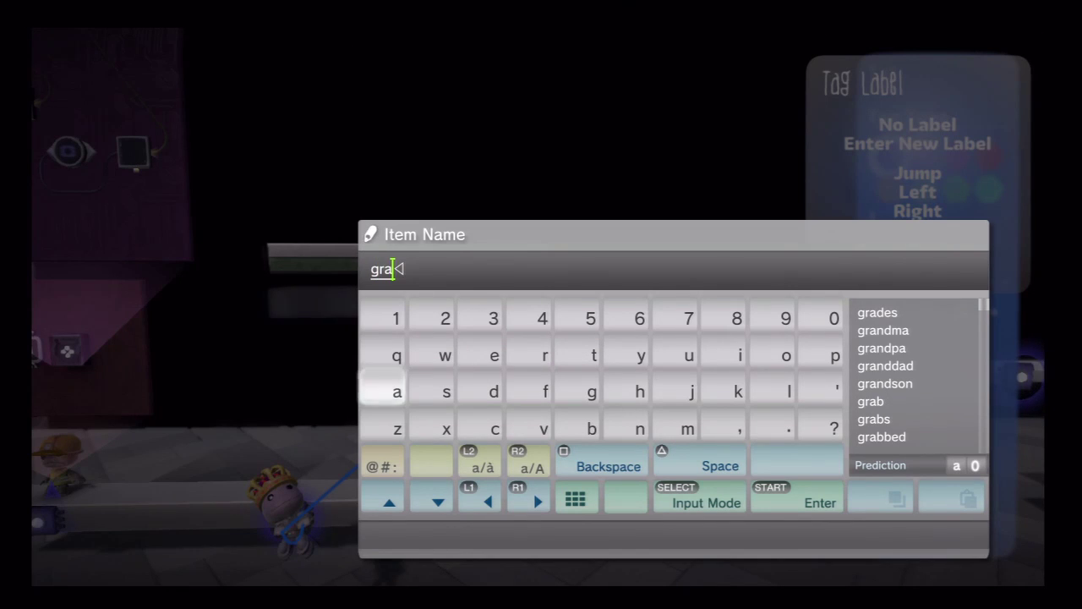
{"action": "type", "text": "grab"}
{"action": "key", "text": "Return"}
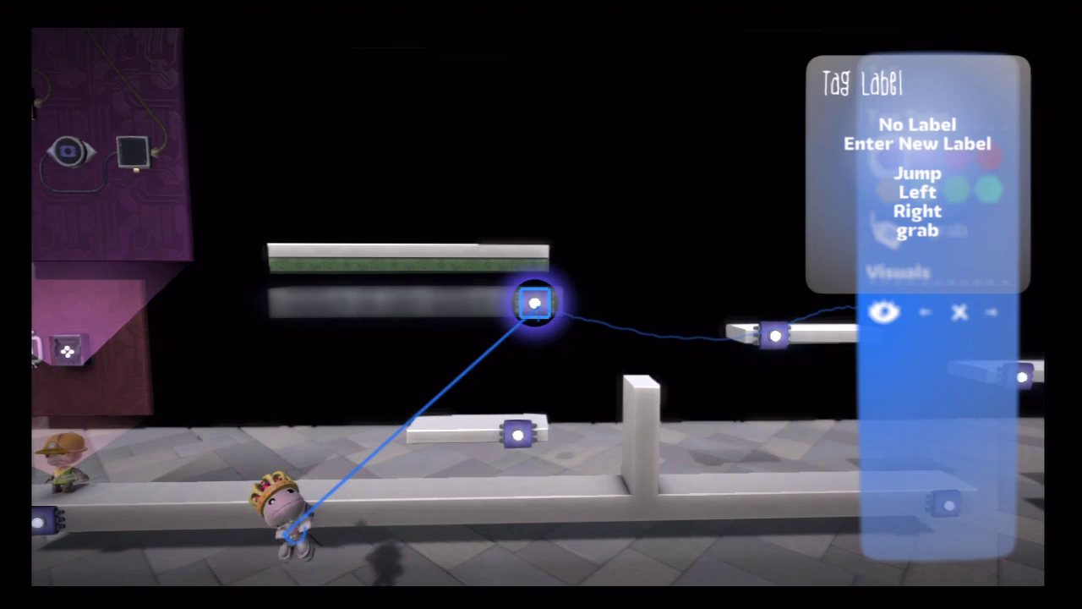
{"action": "key", "text": "Escape"}
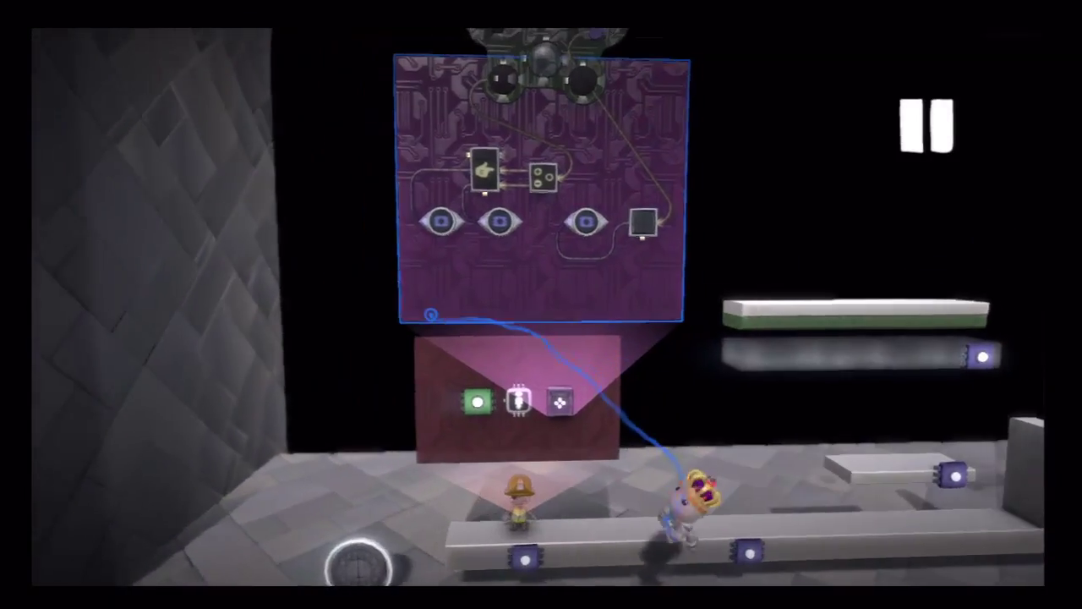
Place an Impact Sensor from Gadgets > Sensors onto the sackbot's board
{"action": "key", "text": "space"}
{"action": "left_click", "coordinate": [512, 345]}
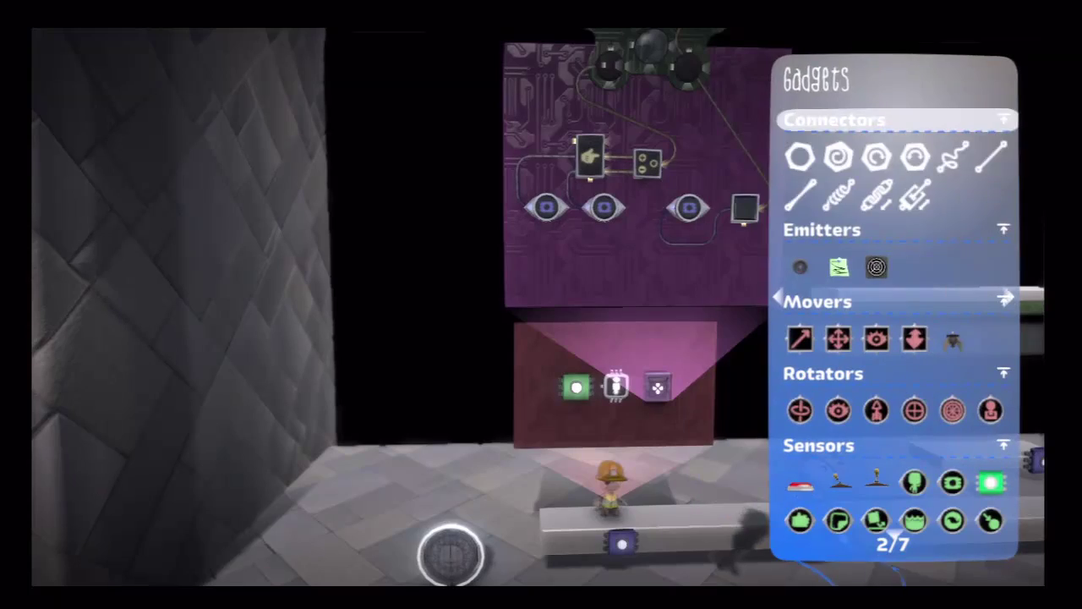
{"action": "scroll", "coordinate": [895, 279], "scroll_direction": "down", "scroll_amount": 2}
{"action": "key", "text": "Down"}
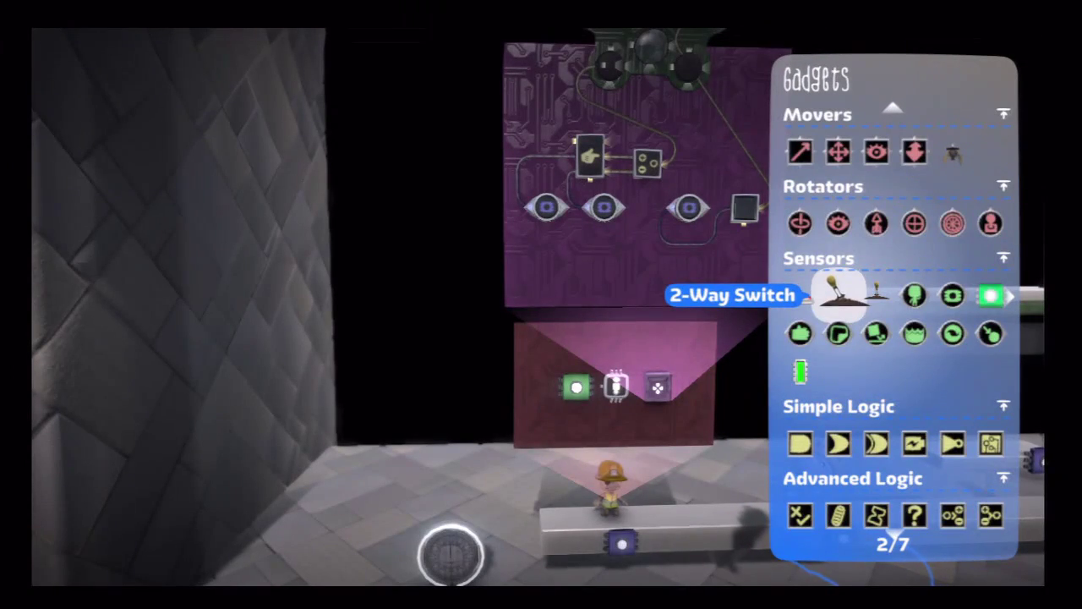
{"action": "key", "text": "Down"}
{"action": "key", "text": "Return"}
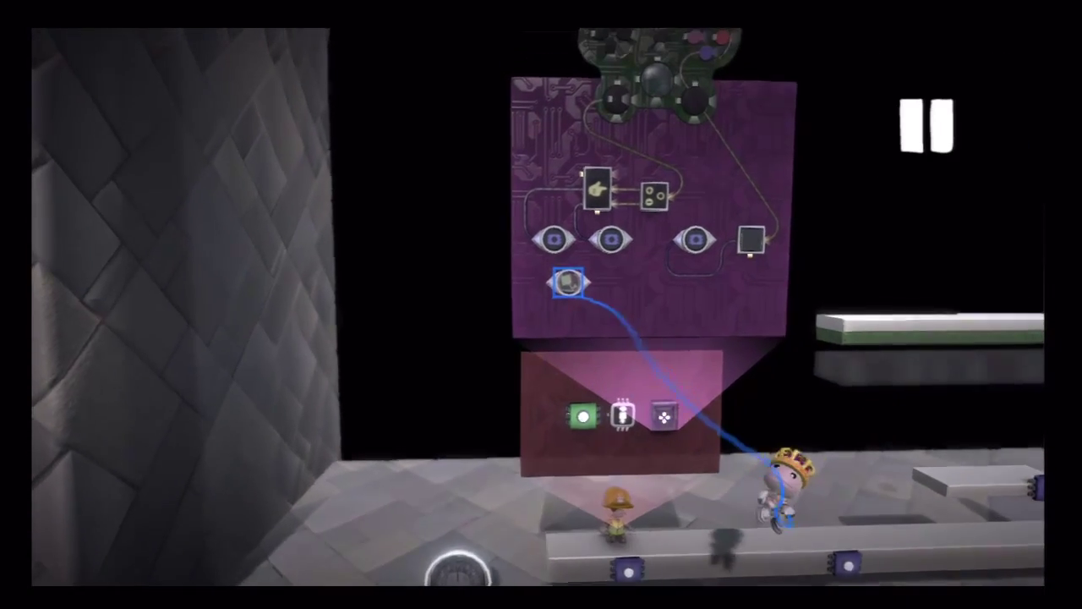
Set the impact sensor to Include Touching, Require Tag Yes, Tag Label grab
{"action": "key", "text": "Return"}
{"action": "key", "text": "Down"}
{"action": "key", "text": "Right"}
{"action": "key", "text": "Down"}
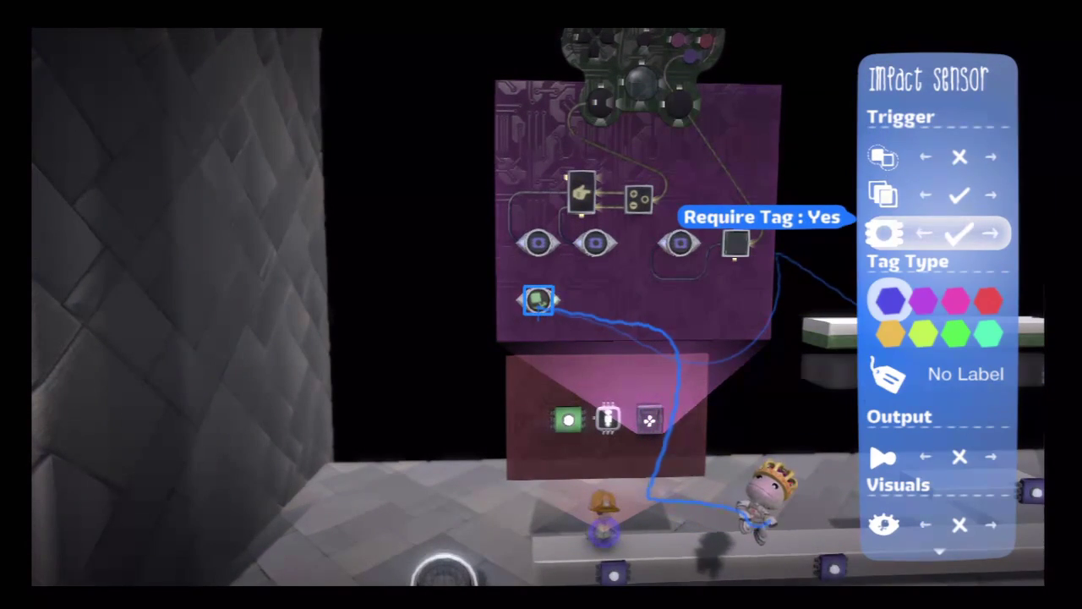
{"action": "key", "text": "Down"}
{"action": "key", "text": "Down"}
{"action": "key", "text": "Return"}
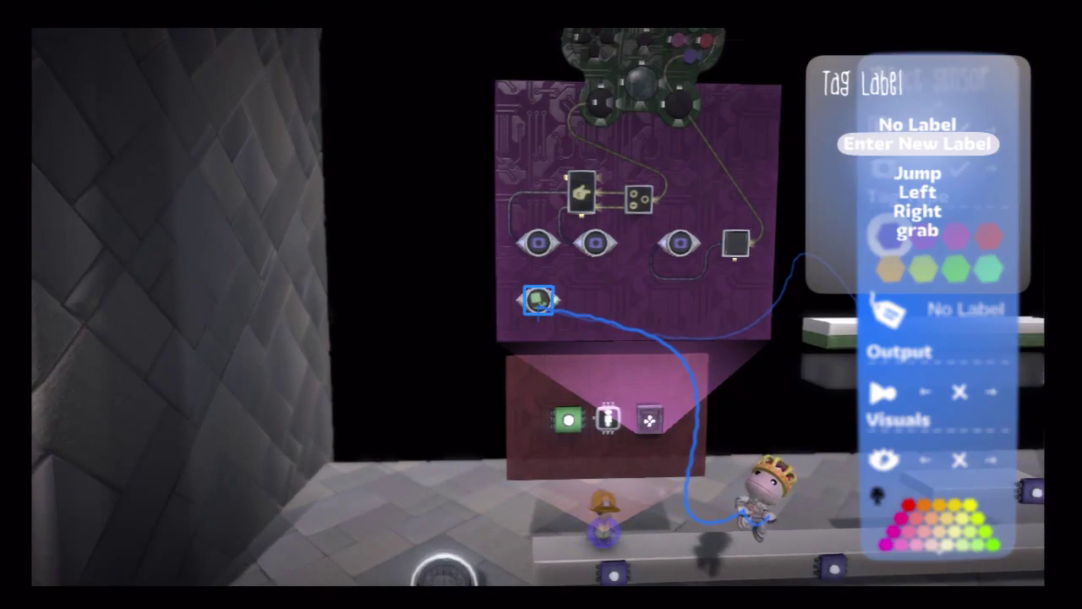
{"action": "key", "text": "Down"}
{"action": "key", "text": "Down"}
{"action": "key", "text": "Down"}
{"action": "key", "text": "Down"}
{"action": "key", "text": "Return"}
{"action": "key", "text": "Up"}
{"action": "key", "text": "Up"}
{"action": "key", "text": "Up"}
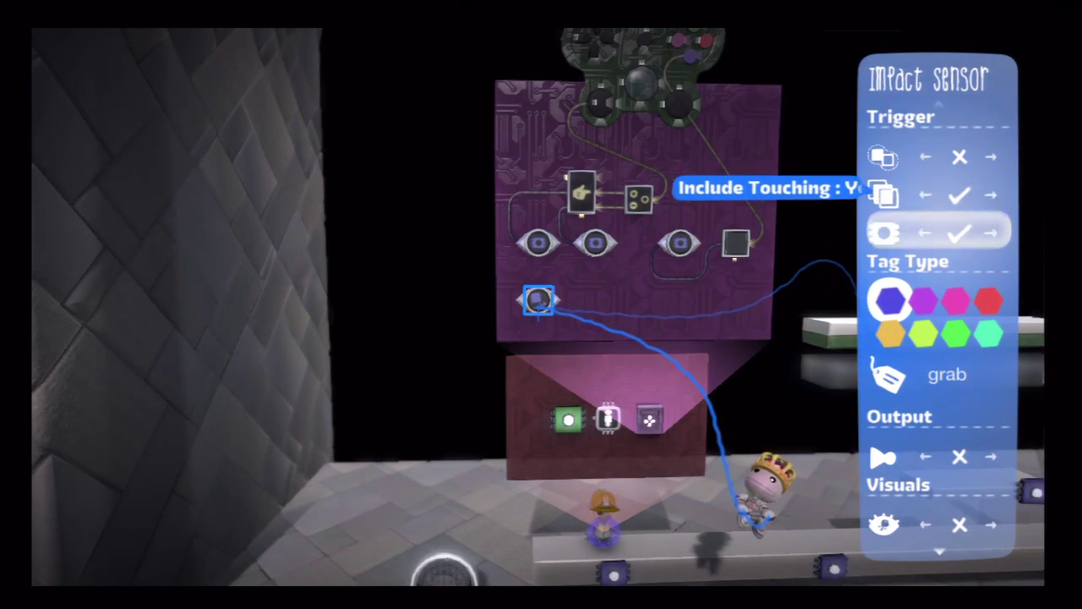
{"action": "key", "text": "Escape"}
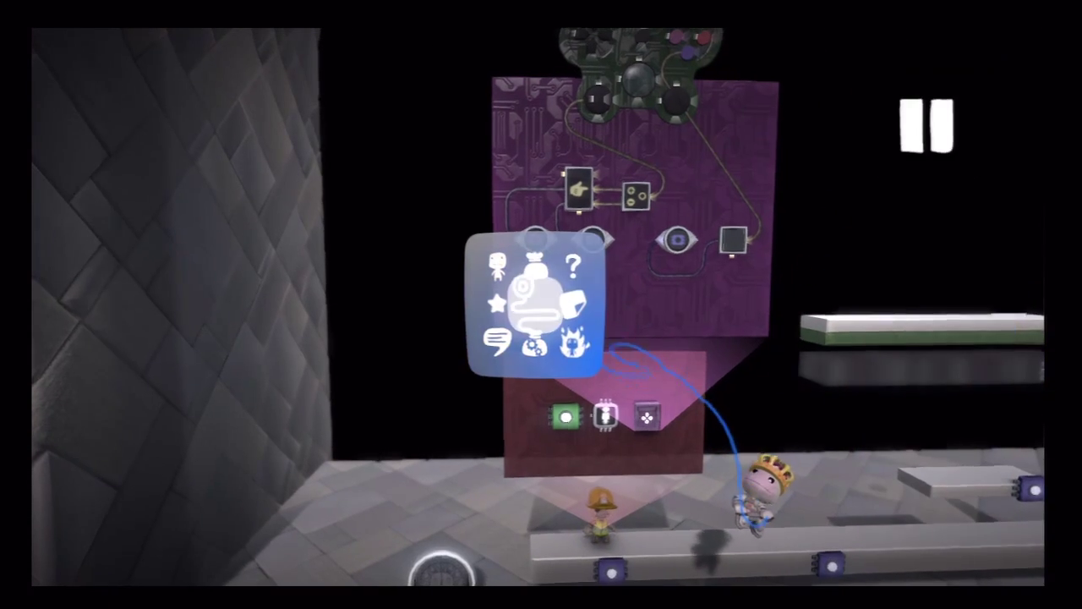
Place a second Selector on the board's lower row
{"action": "key", "text": "Escape"}
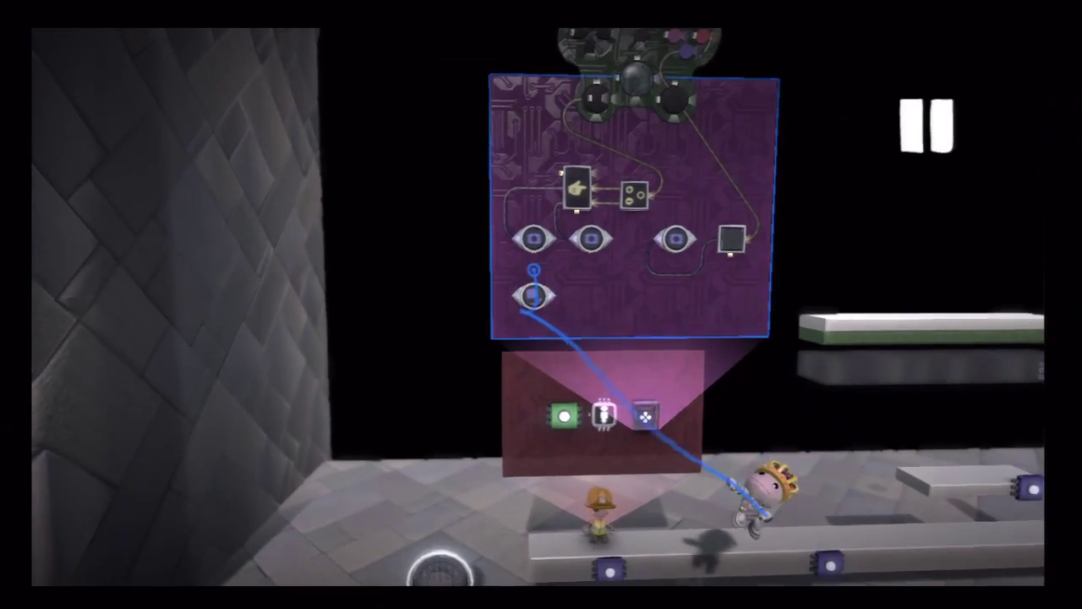
{"action": "key", "text": "Return"}
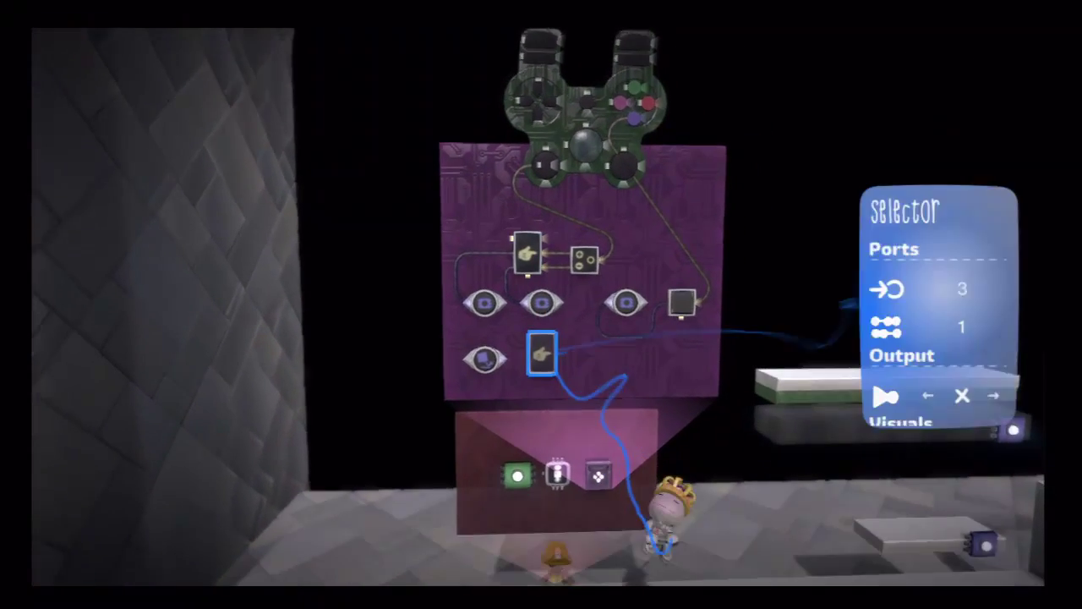
{"action": "key", "text": "Escape"}
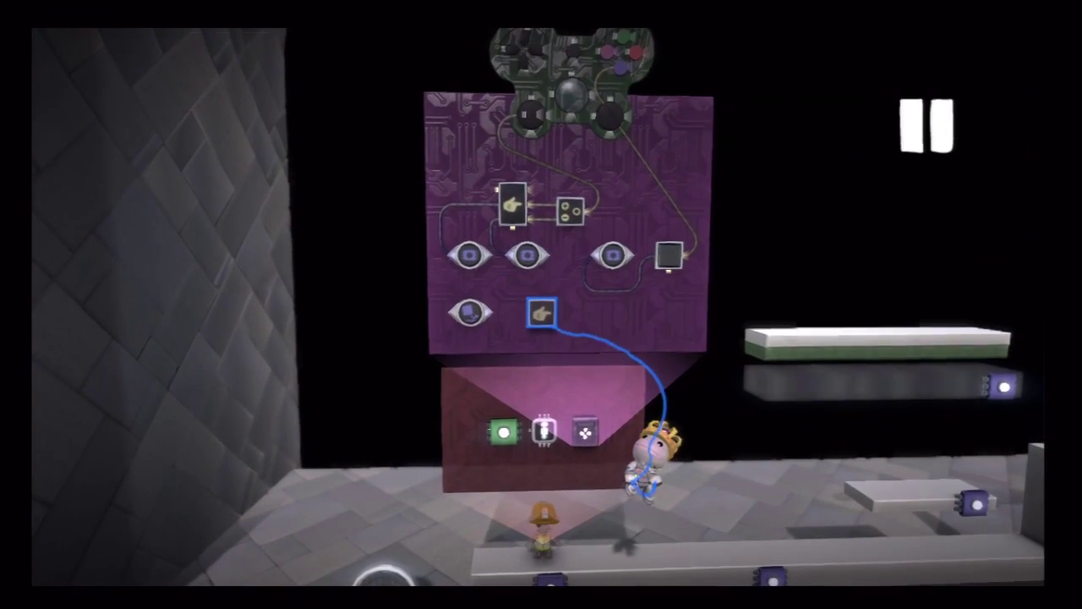
{"action": "key", "text": "Return"}
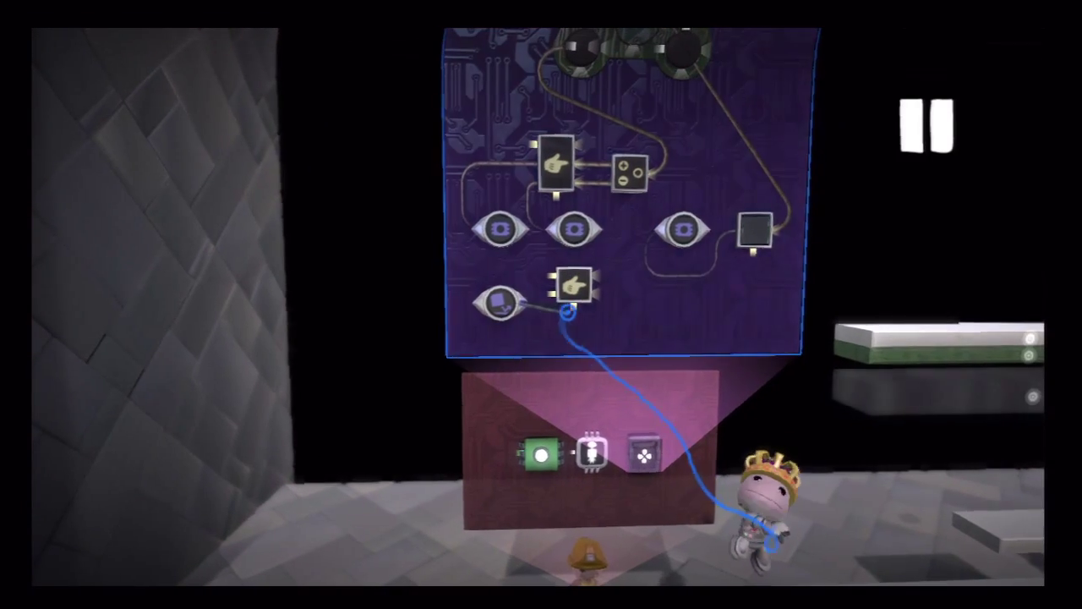
Wire the impact sensor to the selector's input, connect Output #2, and unpause
{"action": "key", "text": "Return"}
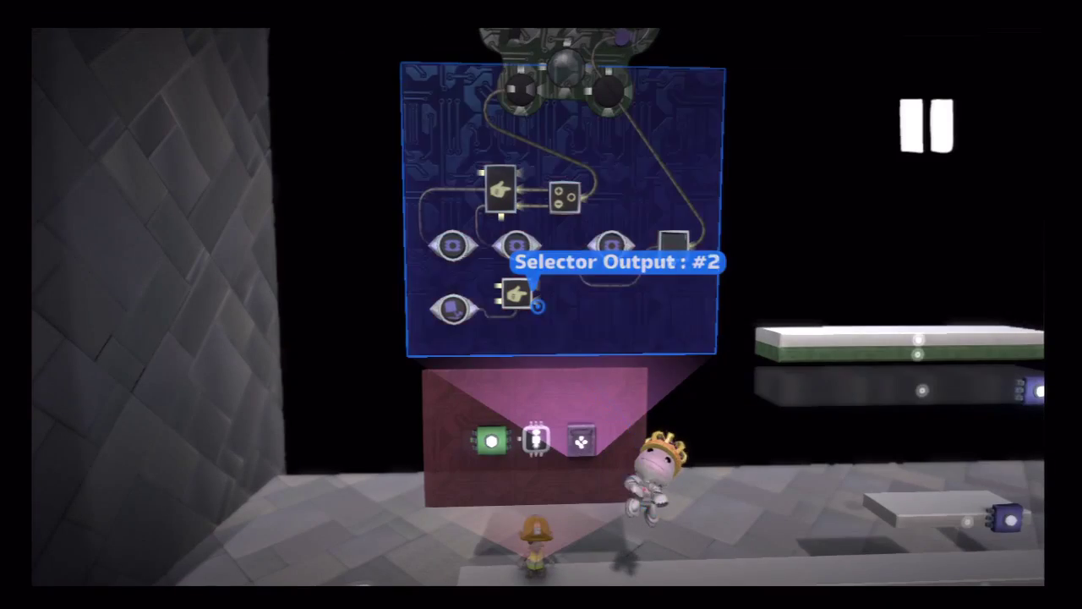
{"action": "key", "text": "Return"}
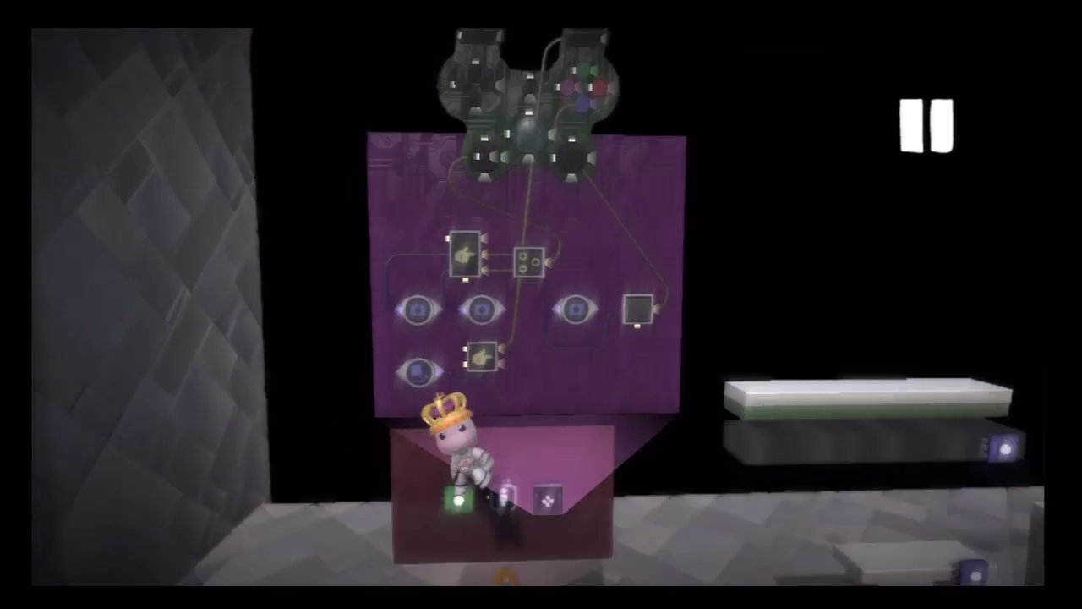
{"action": "key", "text": "Return"}
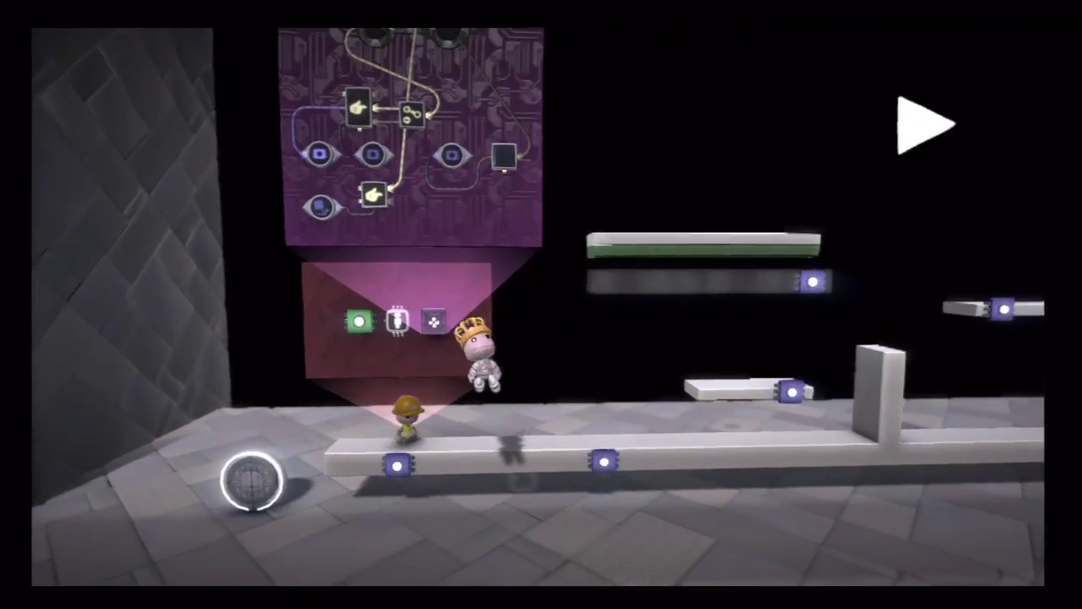
{"action": "key", "text": "space"}
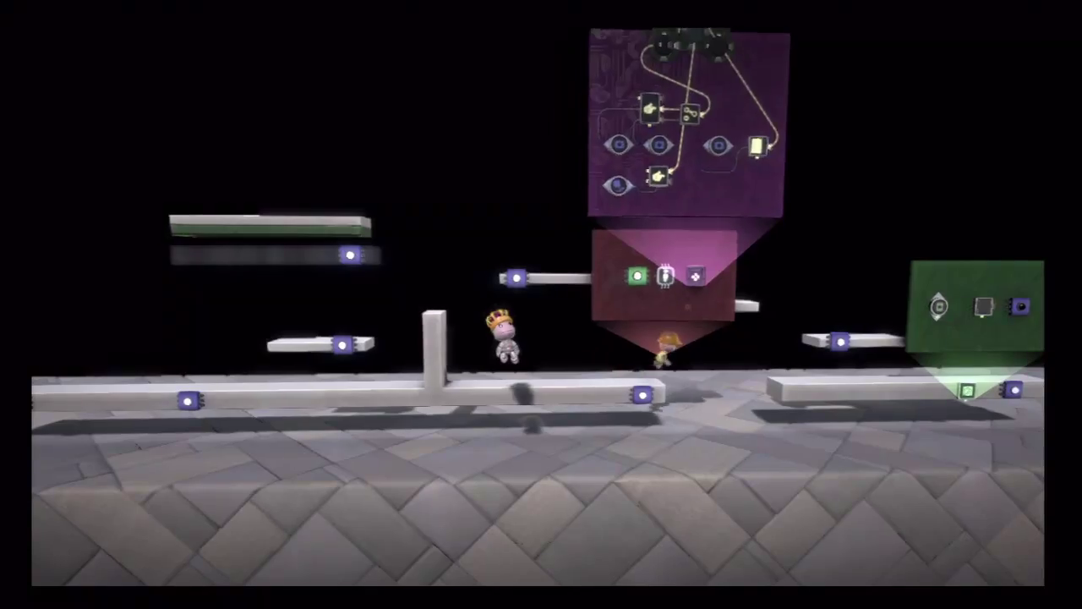
Rewind the level back to its start
{"action": "key", "text": "space"}
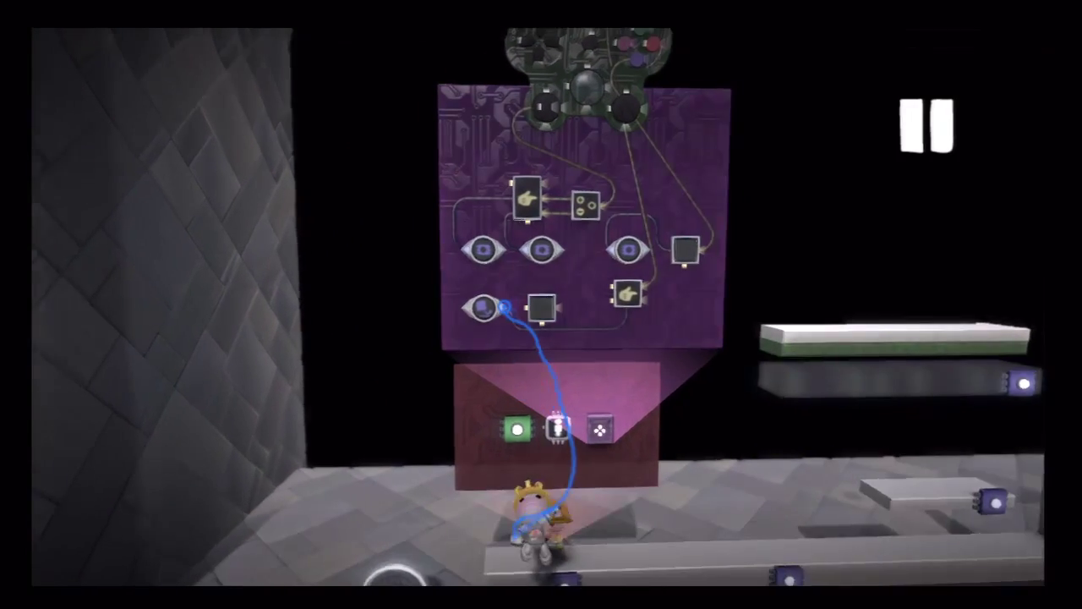
Feed the impact sensor into the timer, set 0.2s and Forwards/Backwards, then resume
{"action": "key", "text": "Return"}
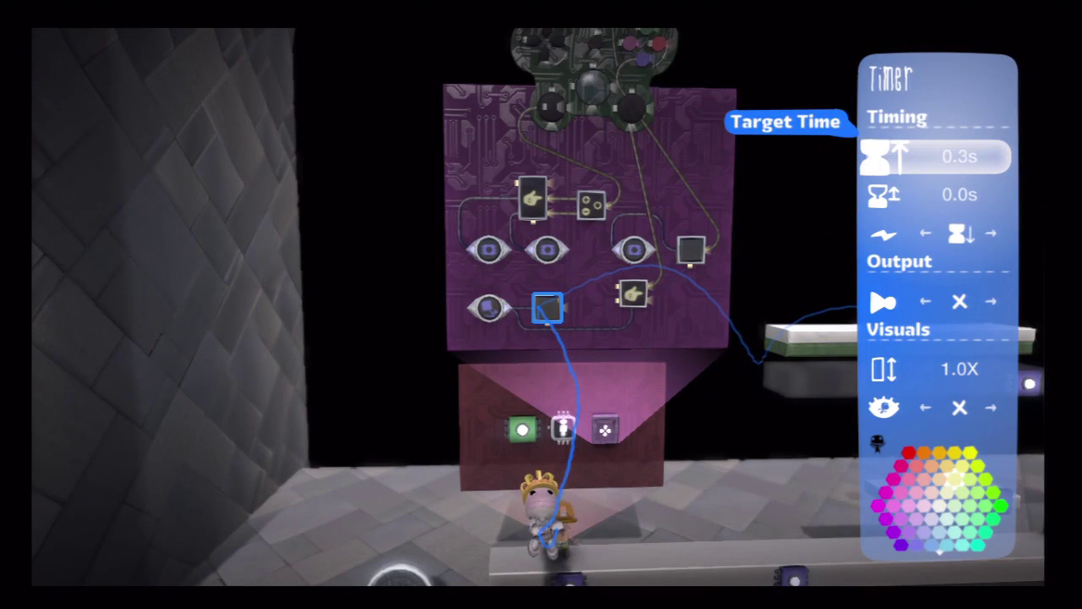
{"action": "key", "text": "Down"}
{"action": "key", "text": "Down"}
{"action": "key", "text": "Right"}
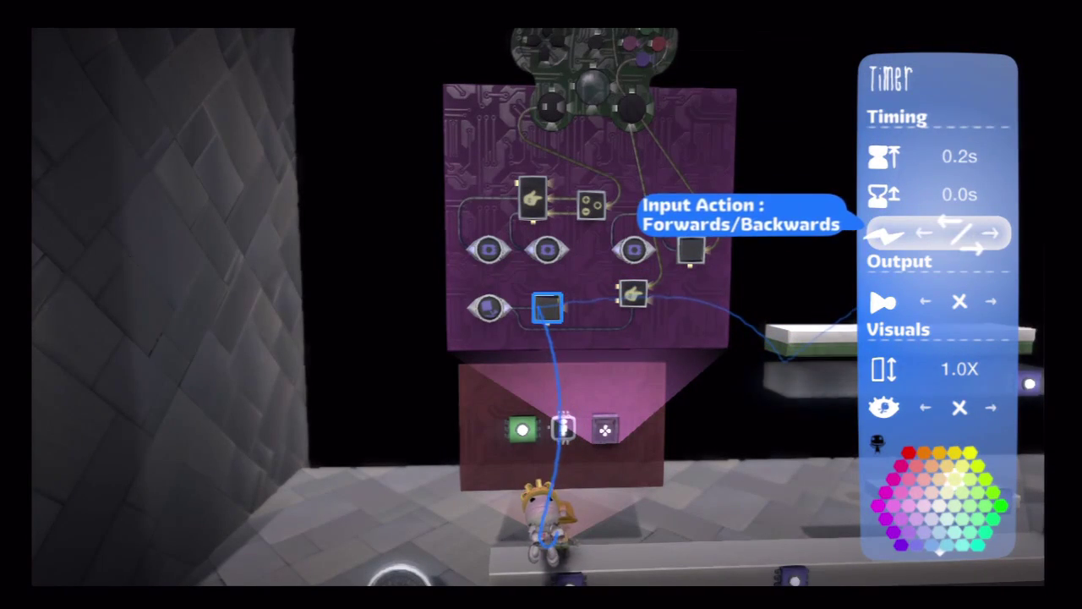
{"action": "key", "text": "Escape"}
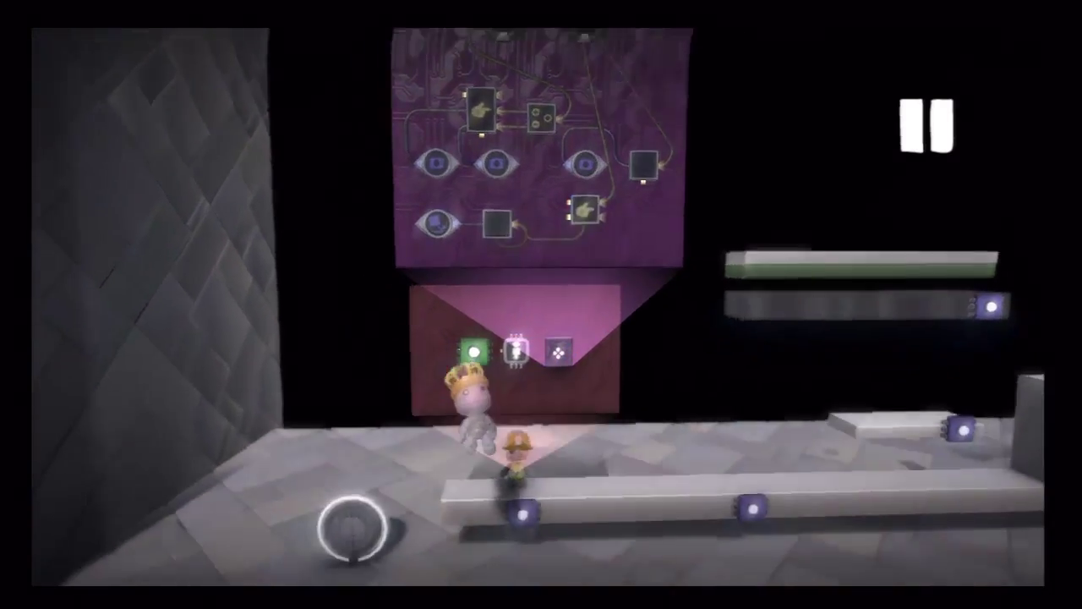
{"action": "key", "text": "space"}
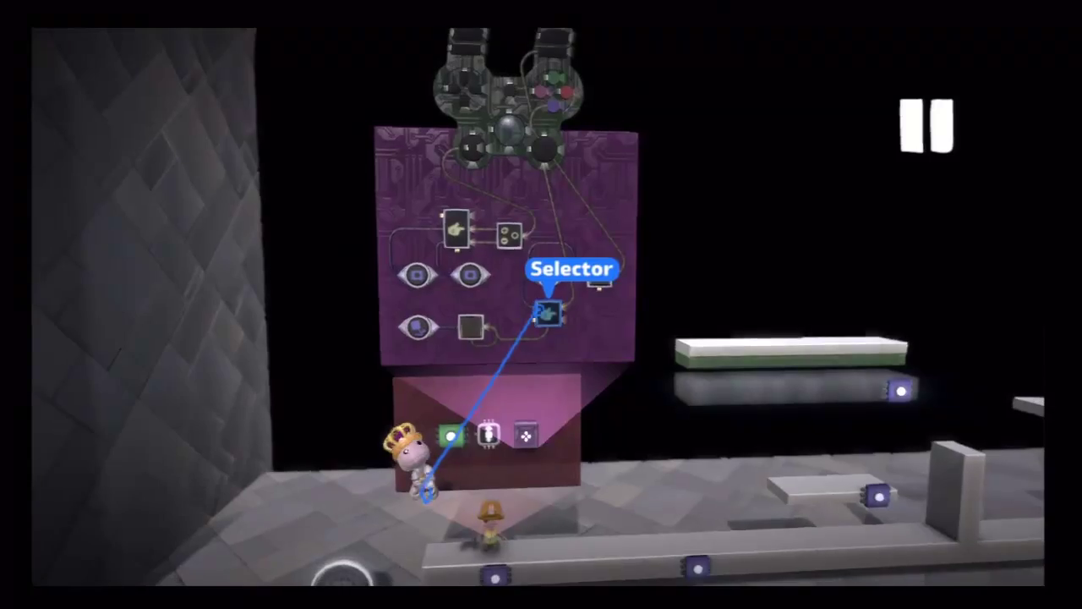
Run Sackboy left and right so the sackbot follows, ending beside the green board
{"action": "key", "text": "Escape"}
{"action": "key", "text": "Escape"}
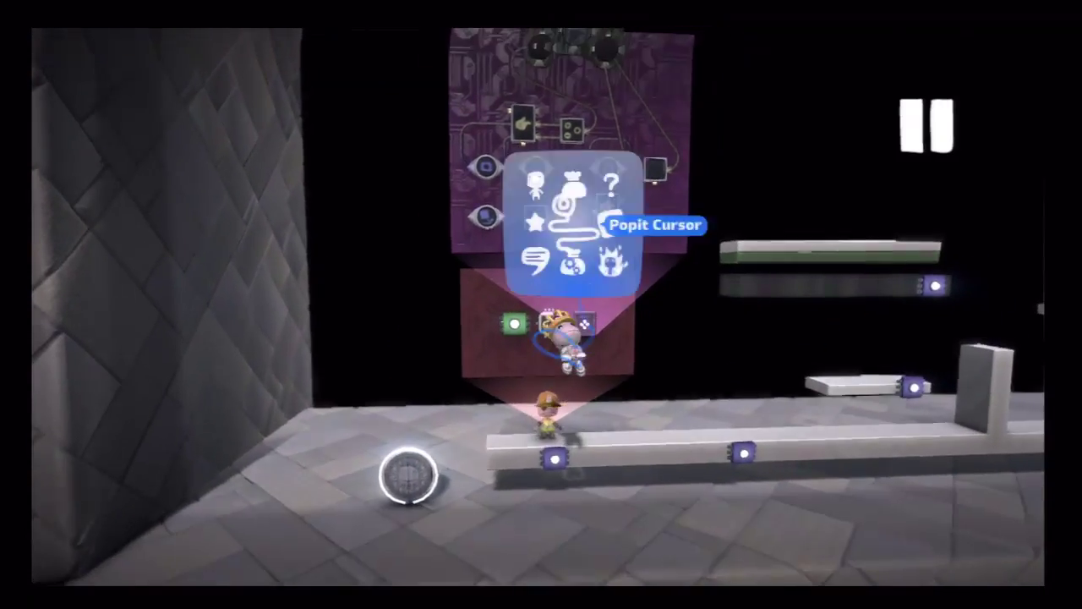
{"action": "key", "text": "Escape"}
{"action": "key", "text": "Escape"}
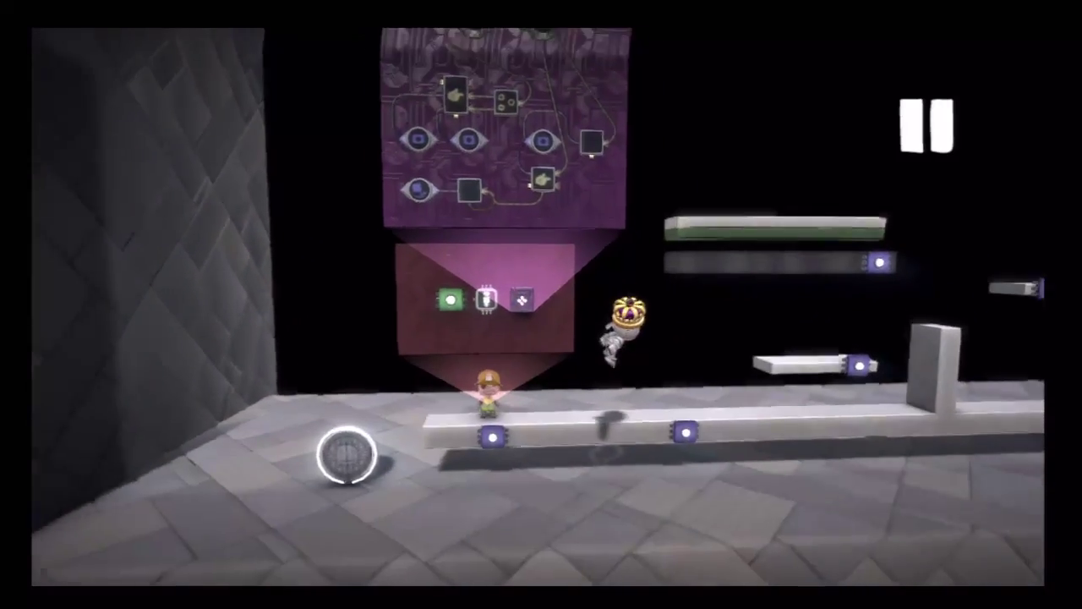
{"action": "key", "text": "Left"}
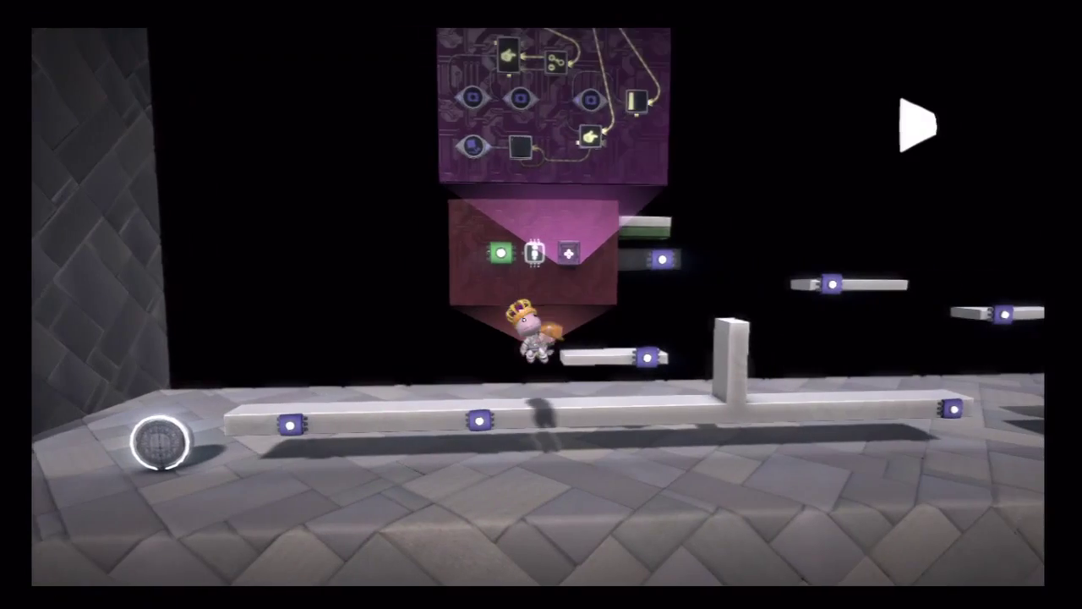
{"action": "key", "text": "Right"}
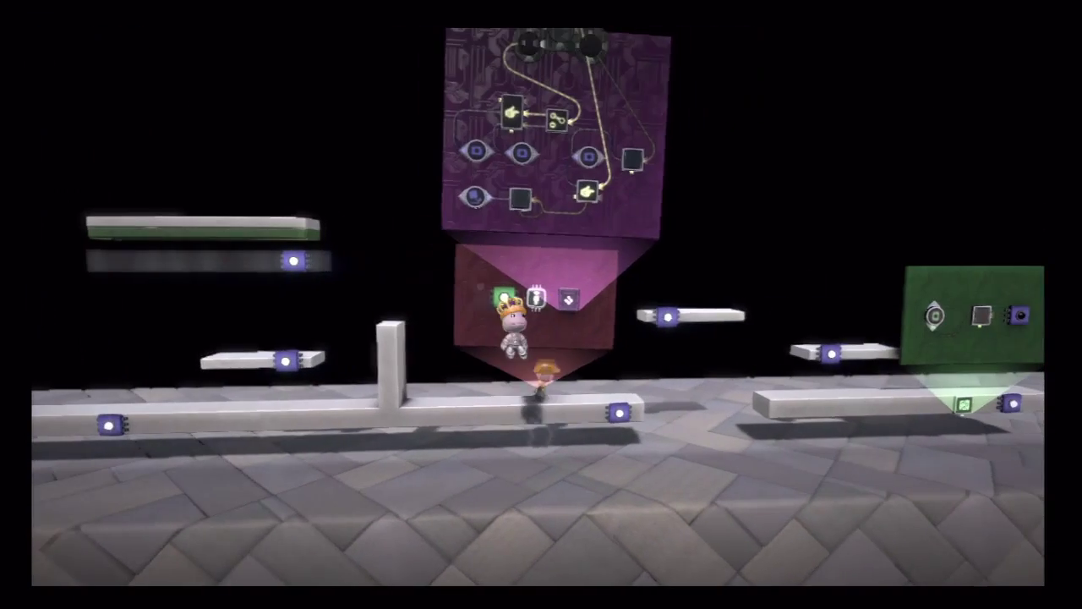
{"action": "key", "text": "Right"}
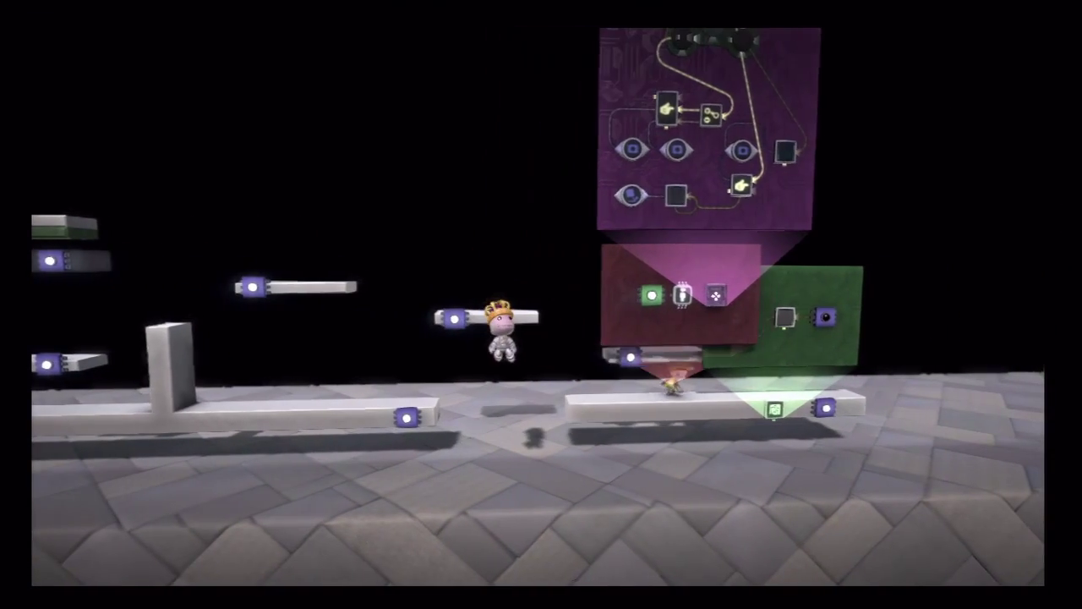
{"action": "key", "text": "Right"}
{"action": "key", "text": "Left"}
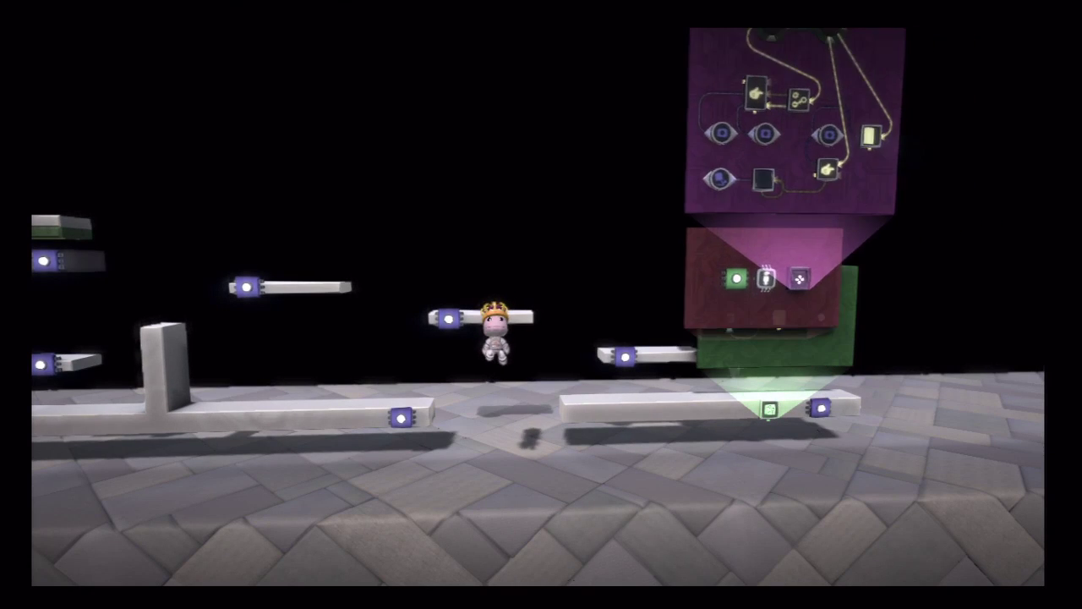
{"action": "key", "text": "Left"}
{"action": "key", "text": "Left"}
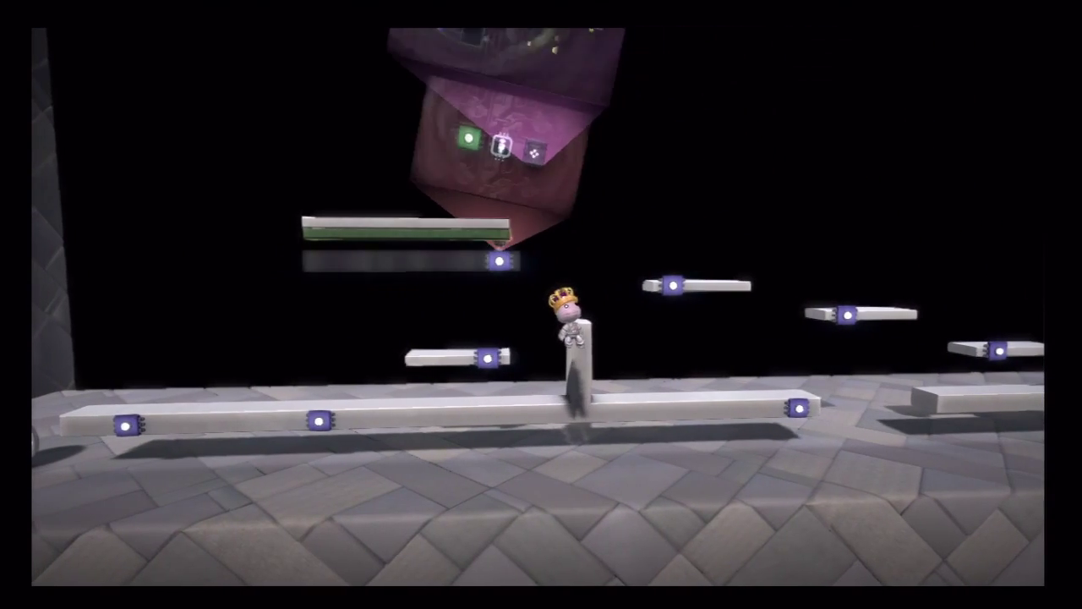
{"action": "key", "text": "Left"}
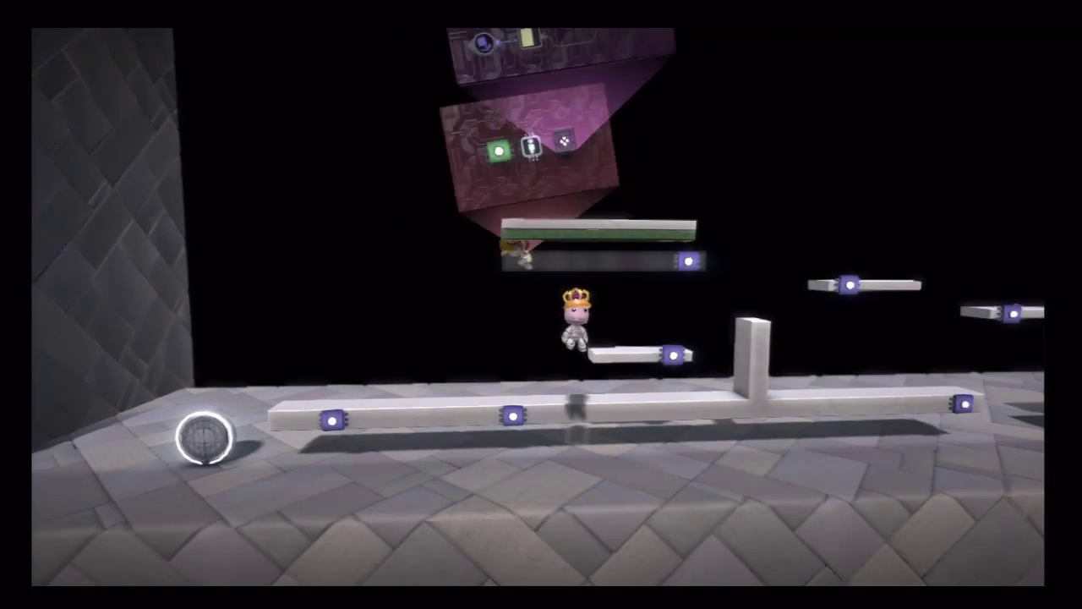
{"action": "key", "text": "Left"}
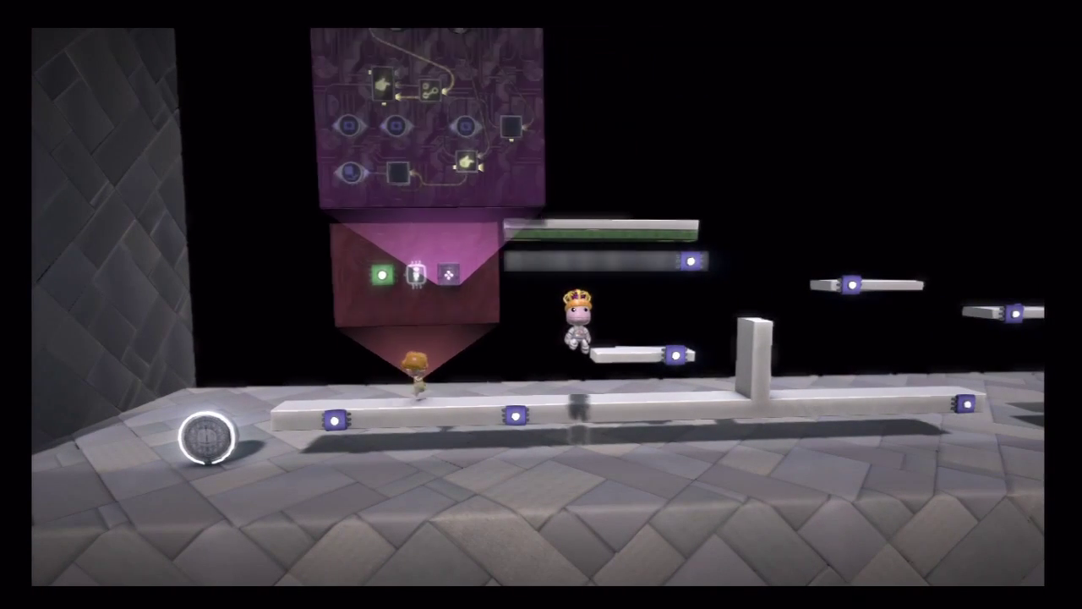
{"action": "key", "text": "Right"}
{"action": "key", "text": "Right"}
{"action": "key", "text": "Down"}
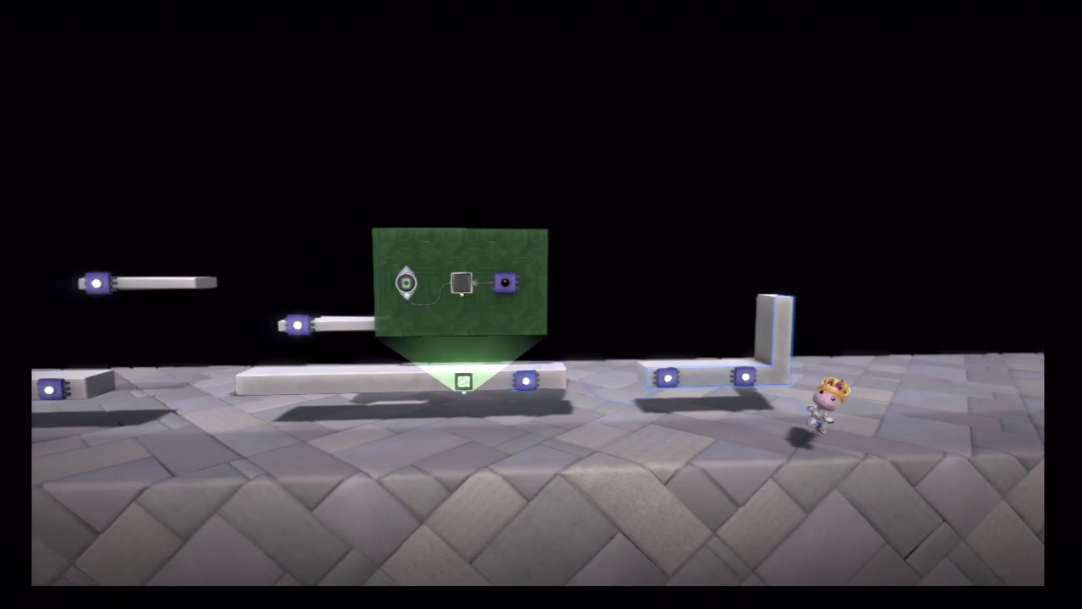
Set the green board platform's tag label to Jump and resume the level
{"action": "key", "text": "Return"}
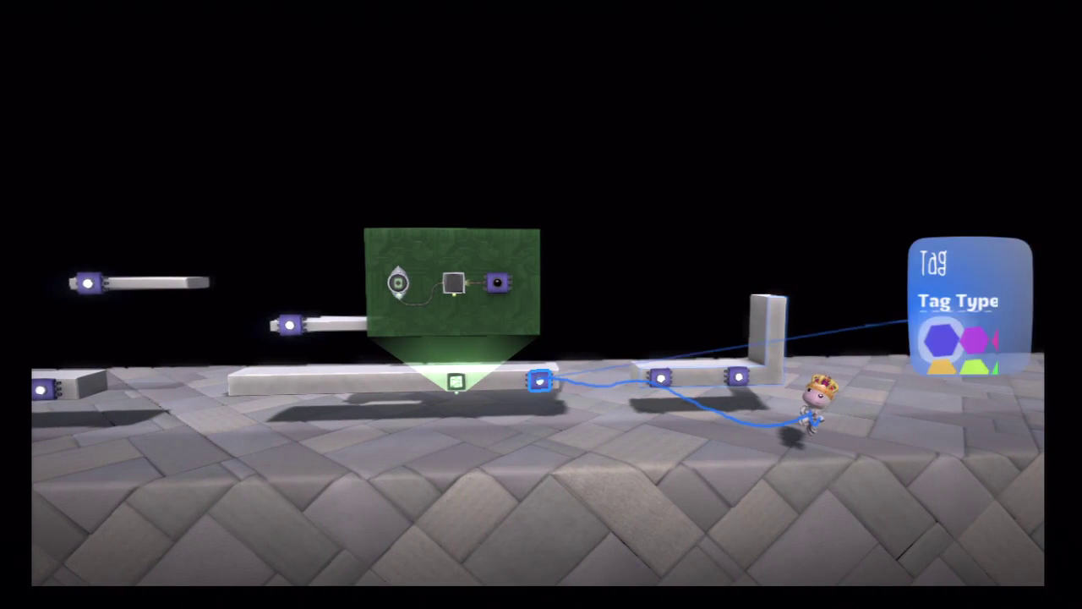
{"action": "key", "text": "Down"}
{"action": "key", "text": "Return"}
{"action": "key", "text": "Down"}
{"action": "key", "text": "Down"}
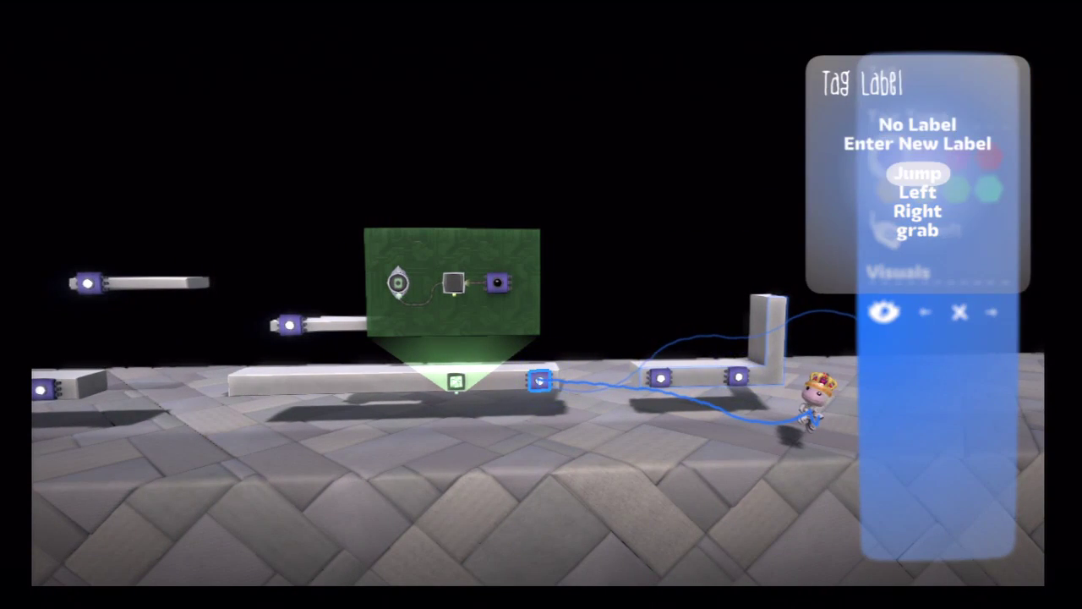
{"action": "key", "text": "Return"}
{"action": "key", "text": "Escape"}
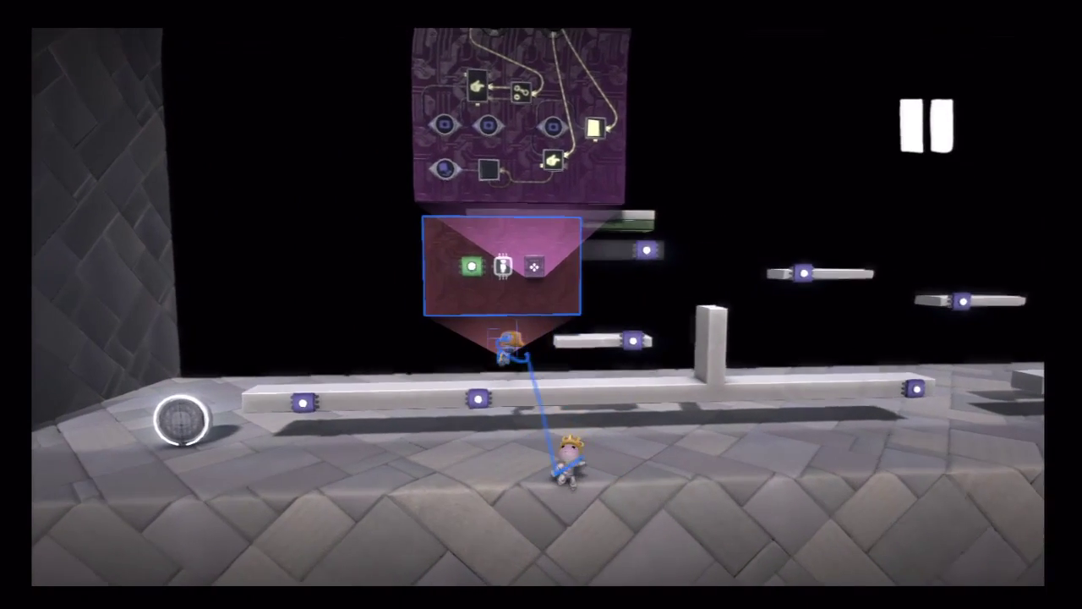
{"action": "key", "text": "Escape"}
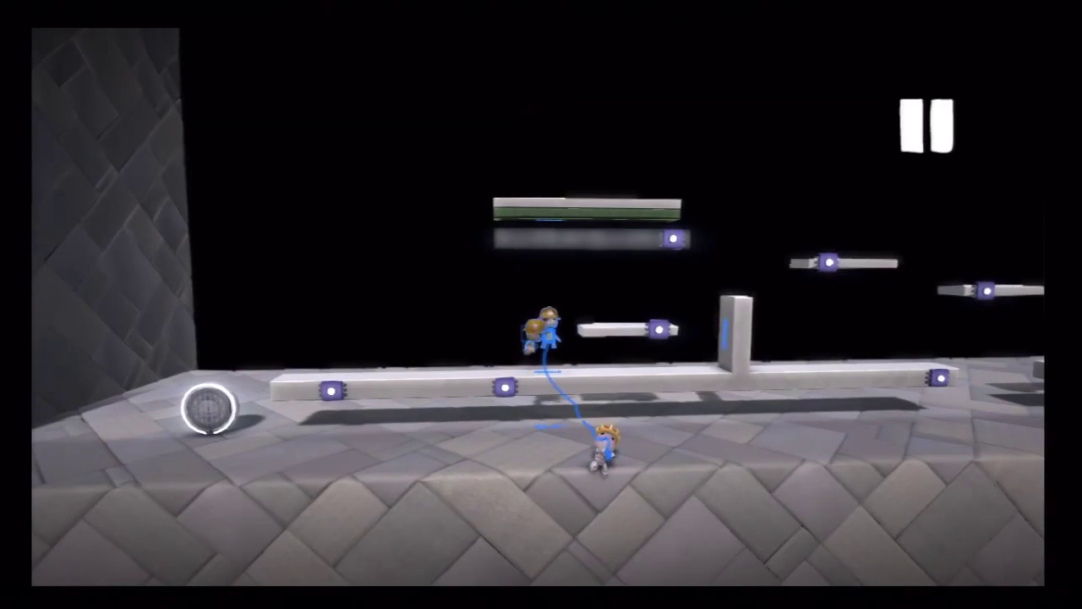